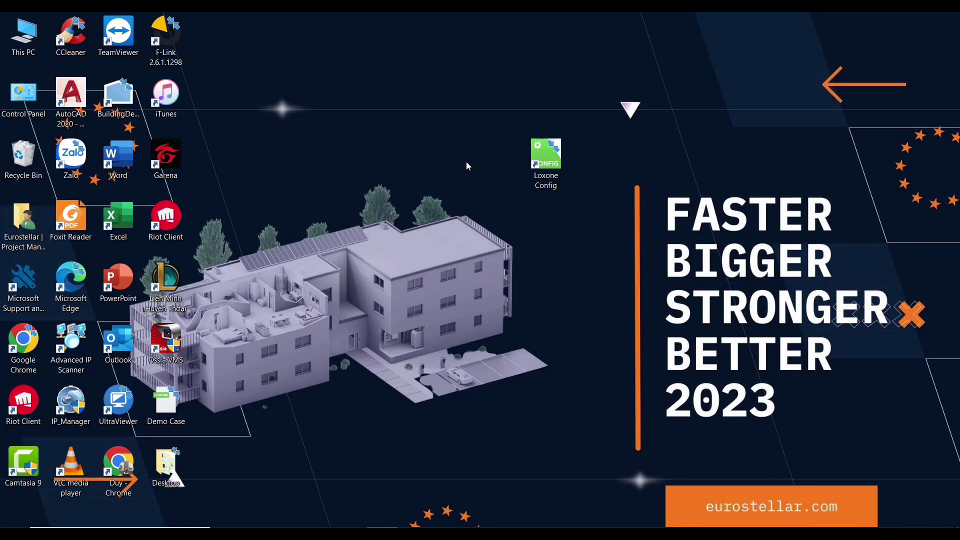
Launch Loxone Config from its desktop shortcut
double_click(541, 157)
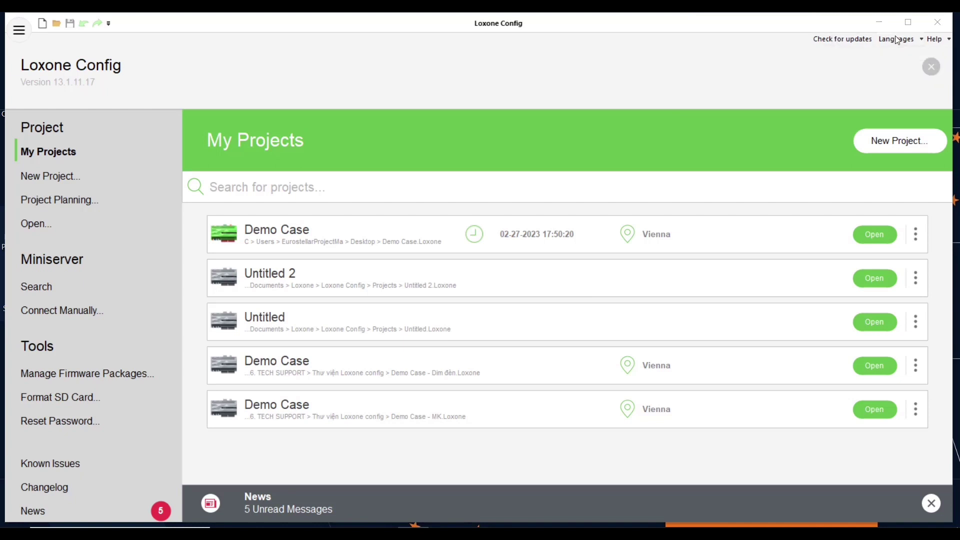
Browse the interface Languages list and the Help options on the start page
click(922, 40)
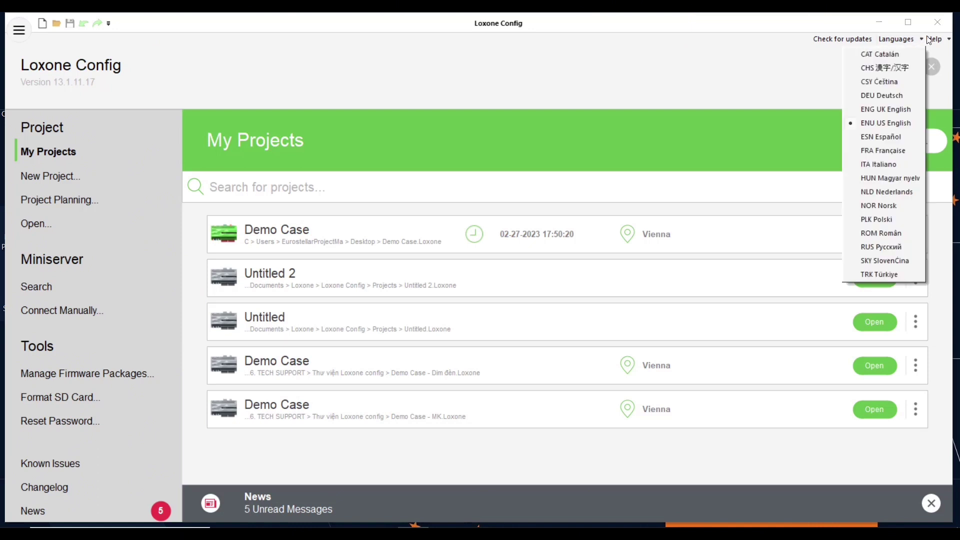
click(936, 39)
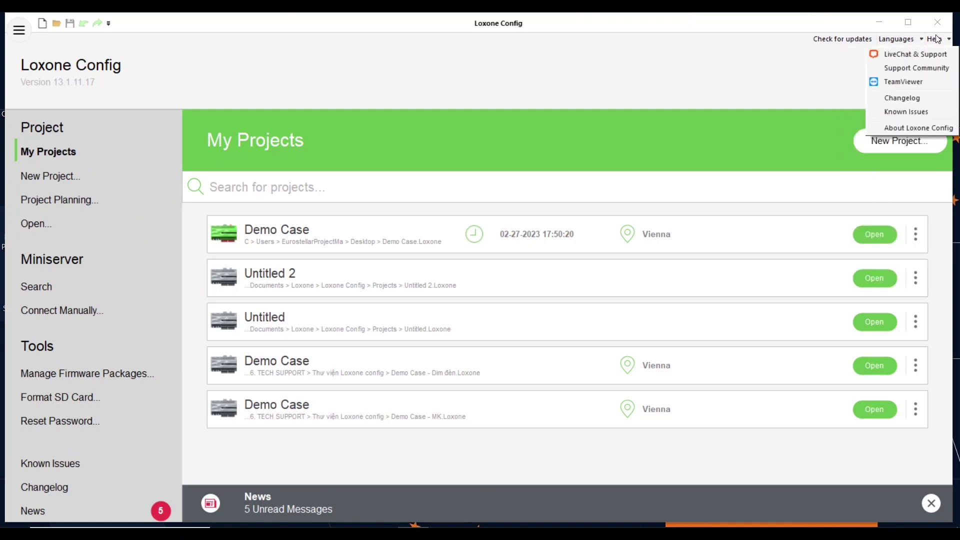
click(595, 75)
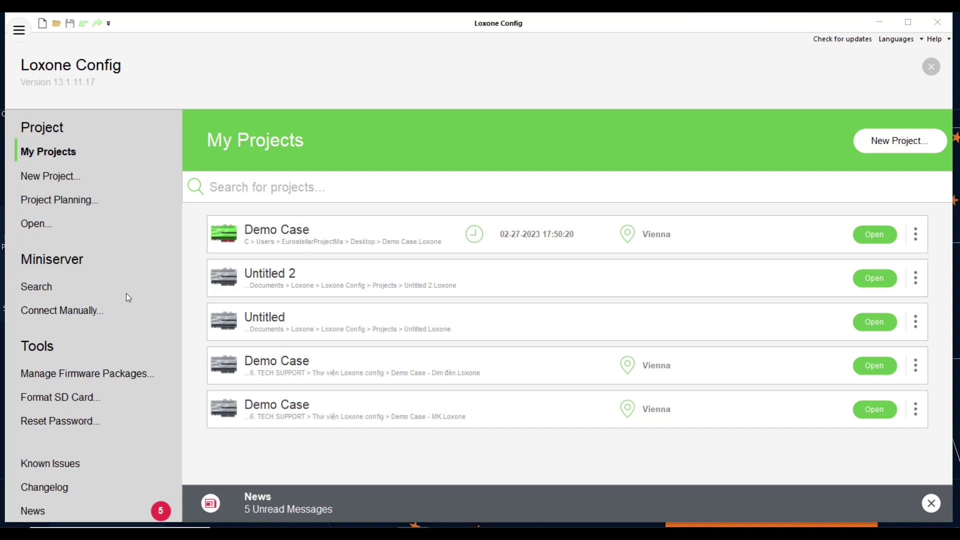
Create a new project, preview the Compact, Go and Gen. 1 types, then choose standard Miniserver
click(63, 179)
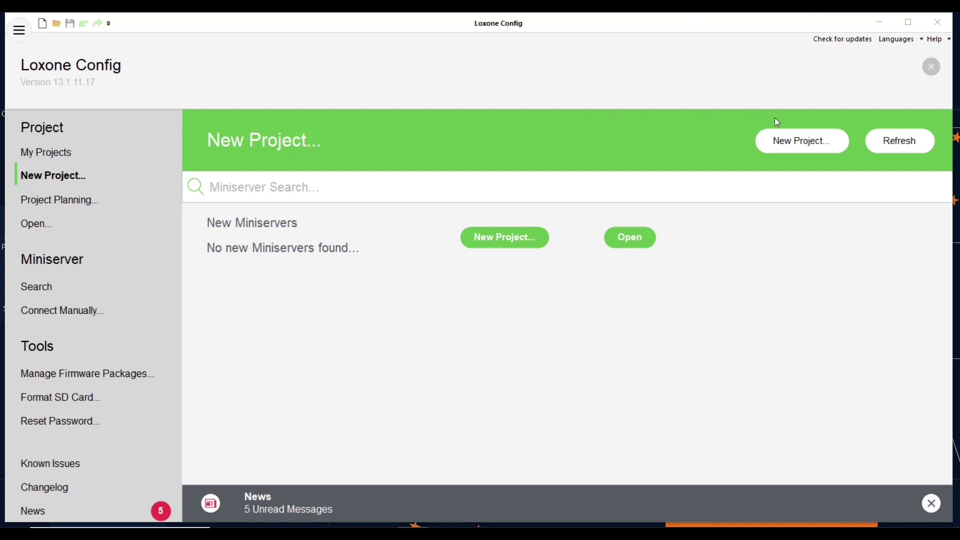
click(801, 147)
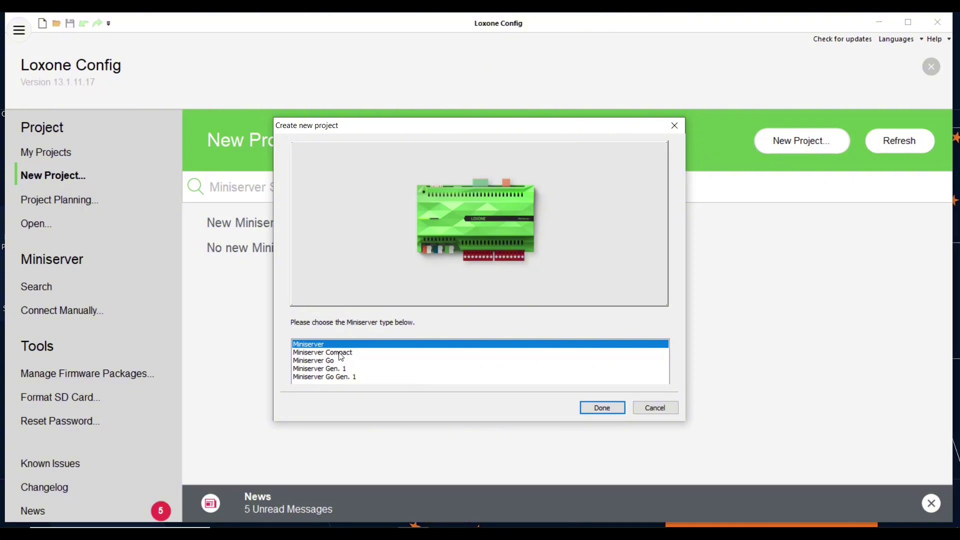
click(309, 353)
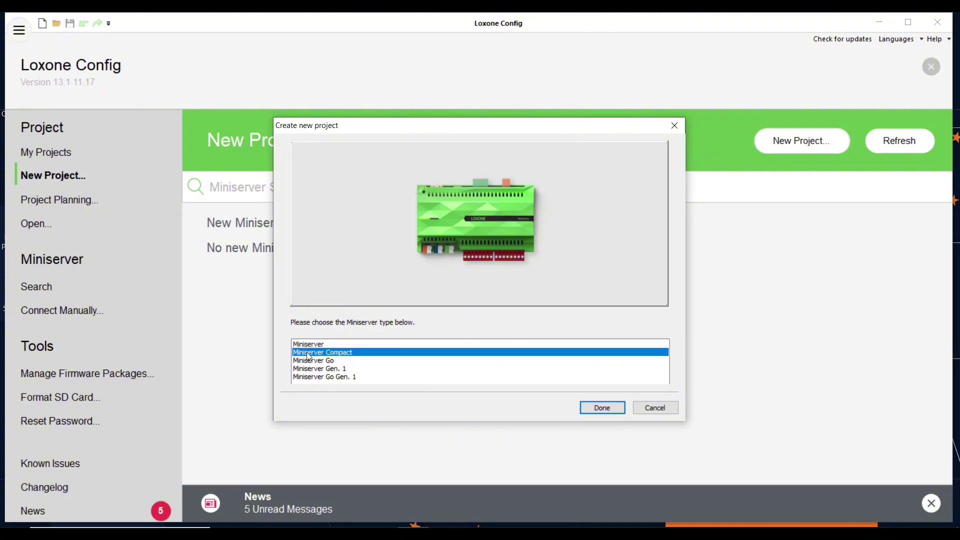
click(311, 361)
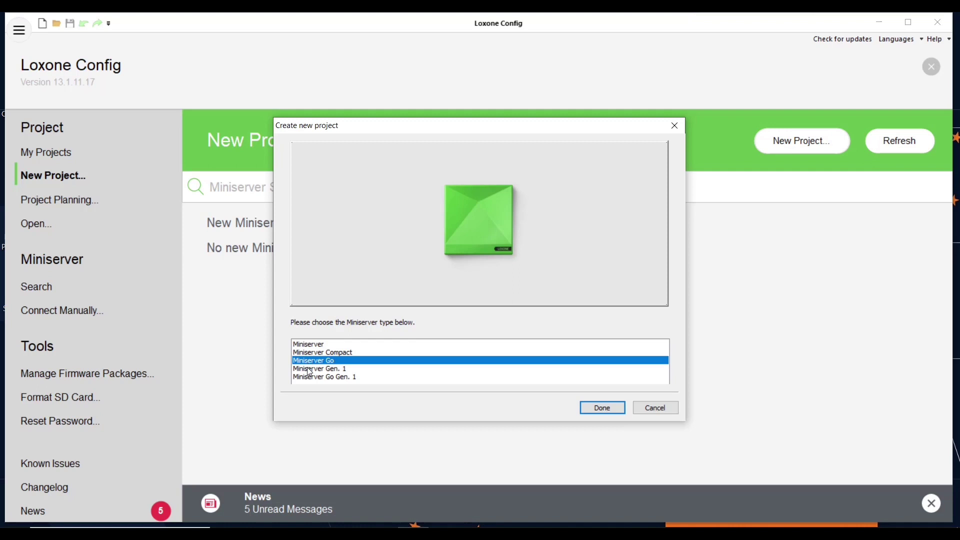
click(308, 369)
click(308, 377)
click(310, 345)
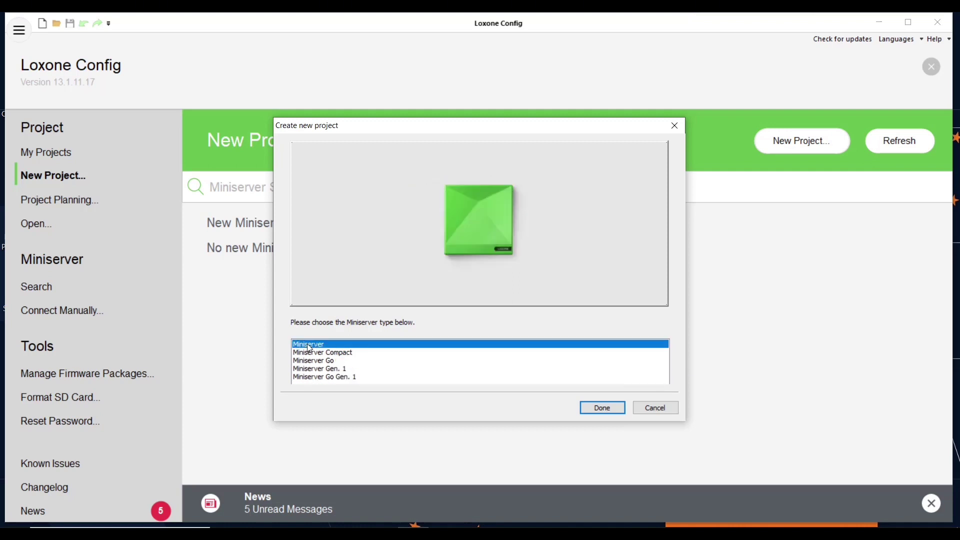
click(602, 409)
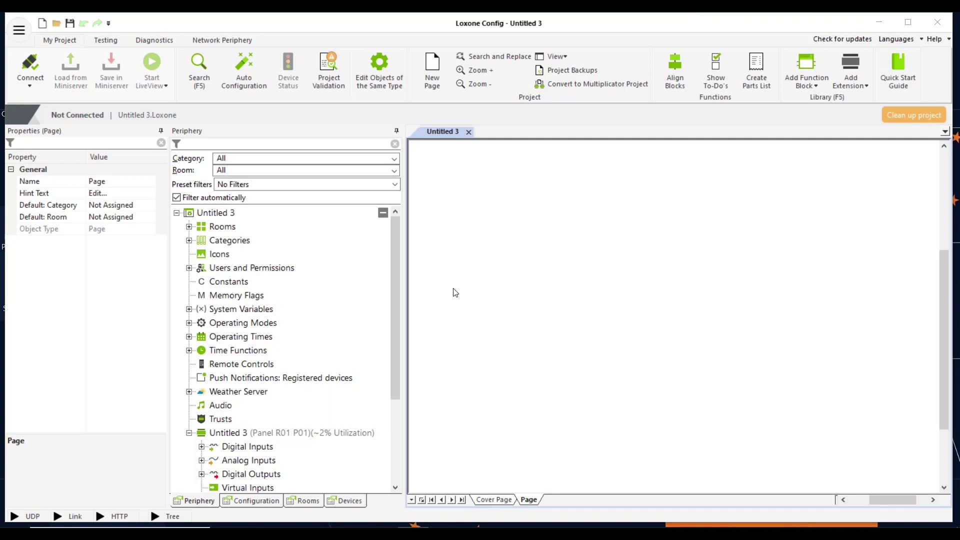
Search the network and connect locally to the DemoCase Miniserver with its user credentials
click(33, 86)
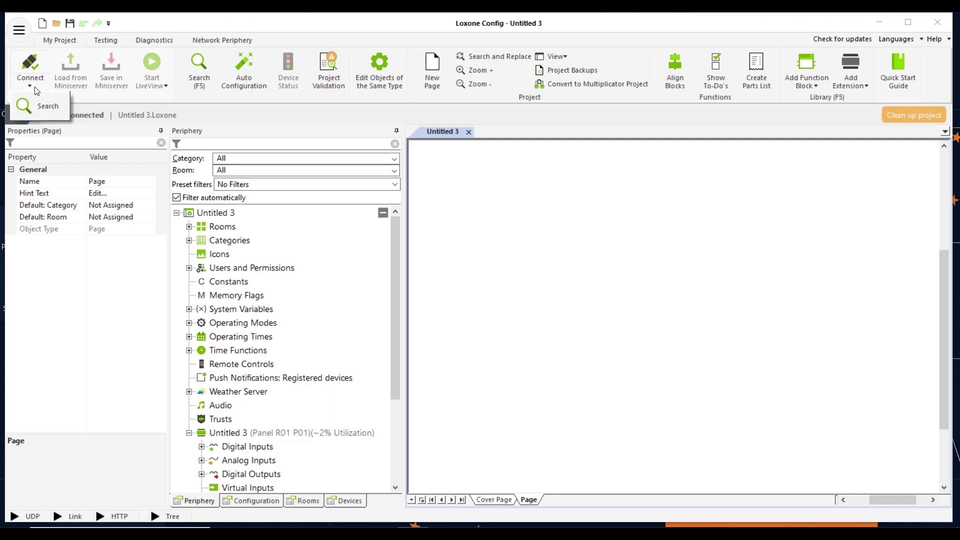
click(36, 104)
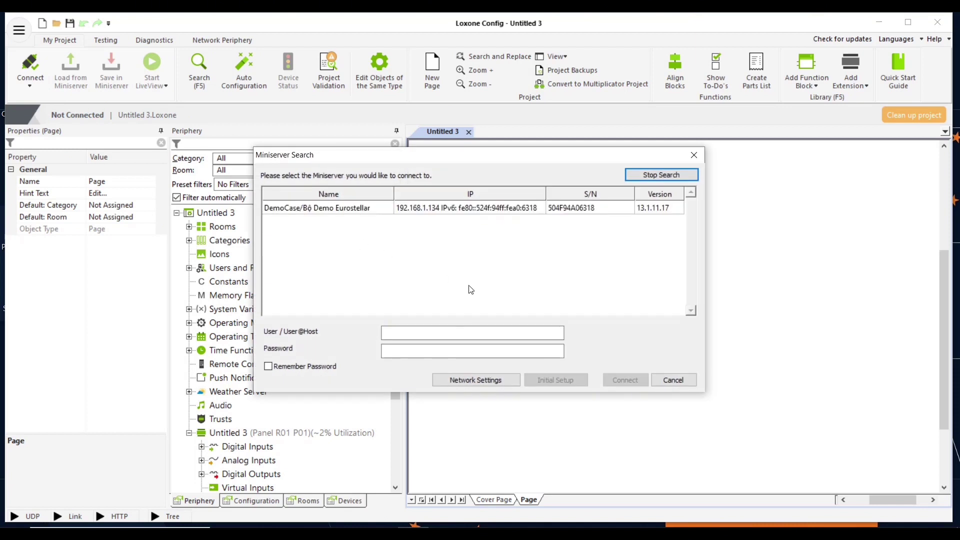
click(432, 211)
click(406, 334)
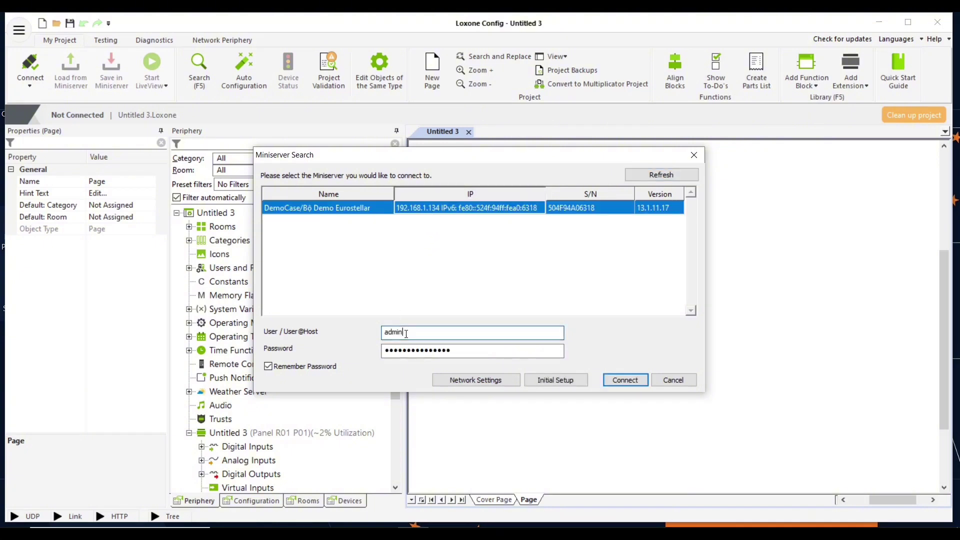
key(Tab)
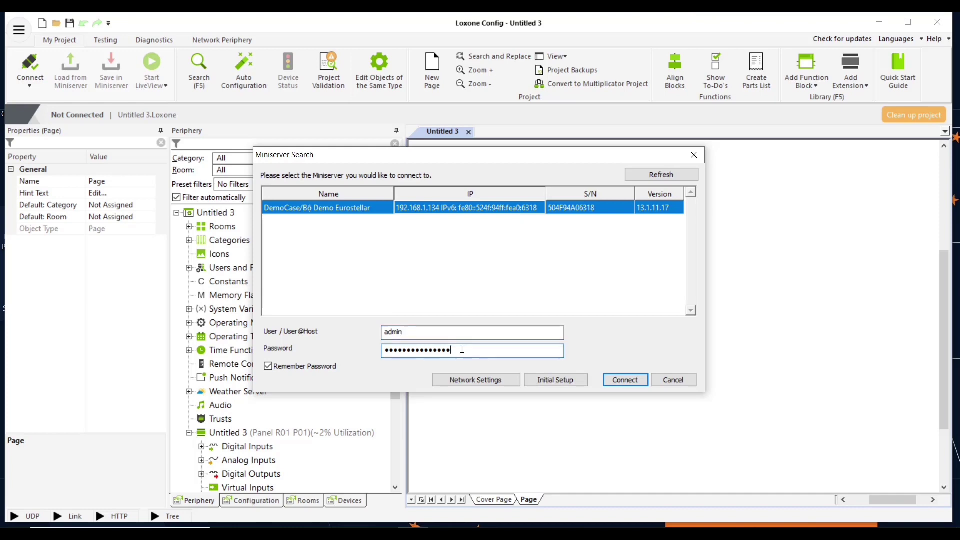
click(626, 381)
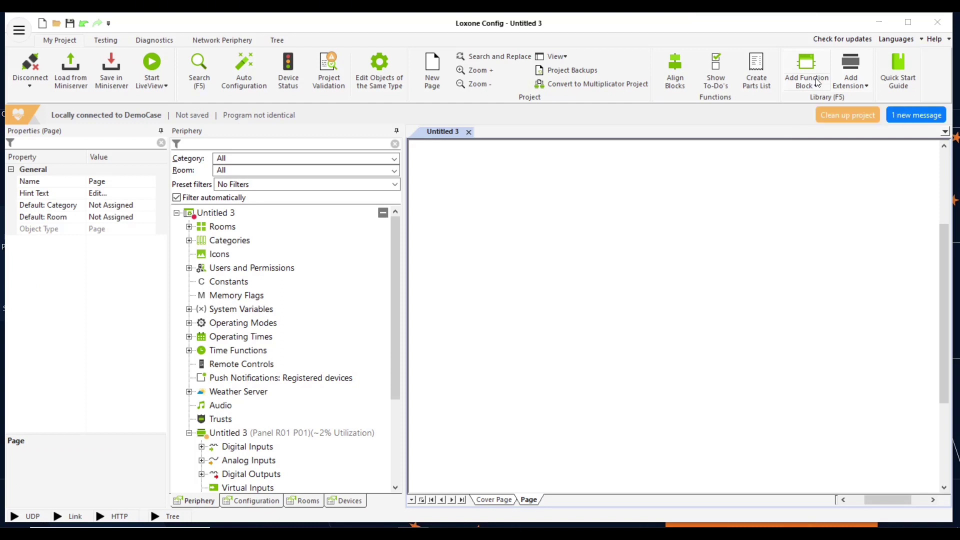
Browse the function block categories, ending on Lighting to show Lighting Controller and RGB Lighting Controller
click(818, 83)
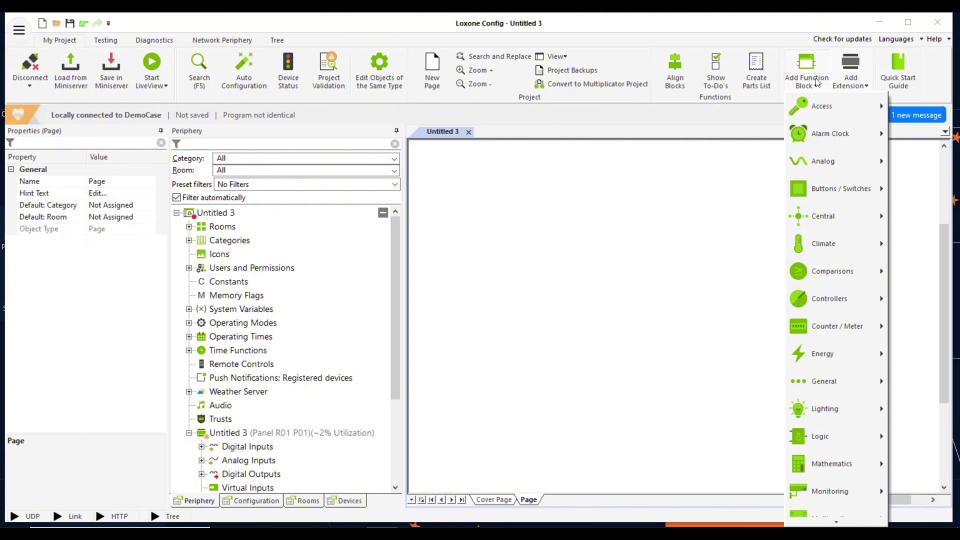
mouse_move(810, 110)
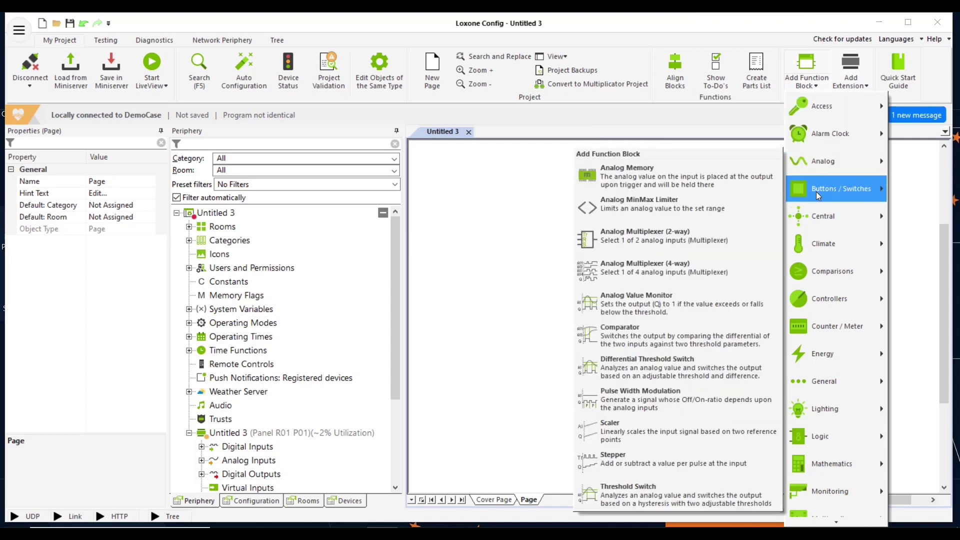
mouse_move(817, 191)
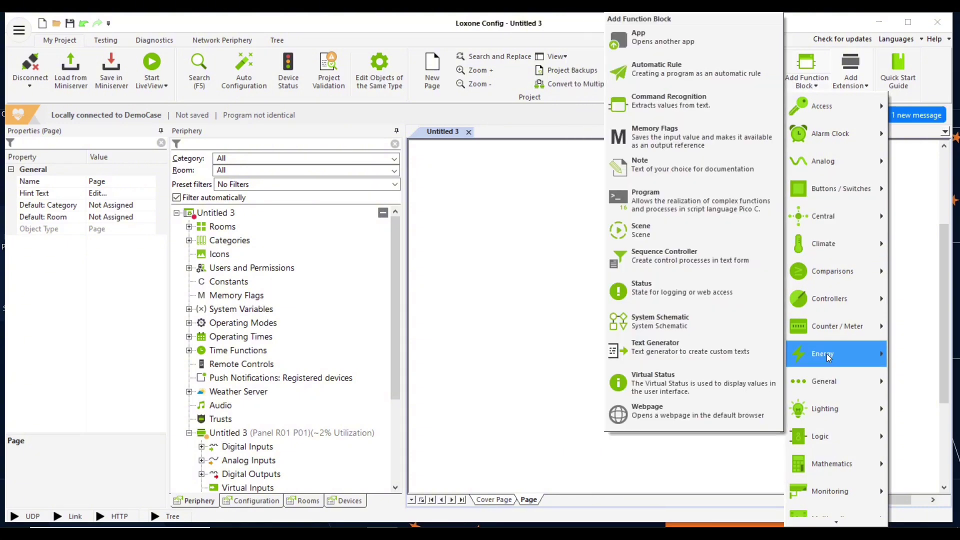
mouse_move(830, 353)
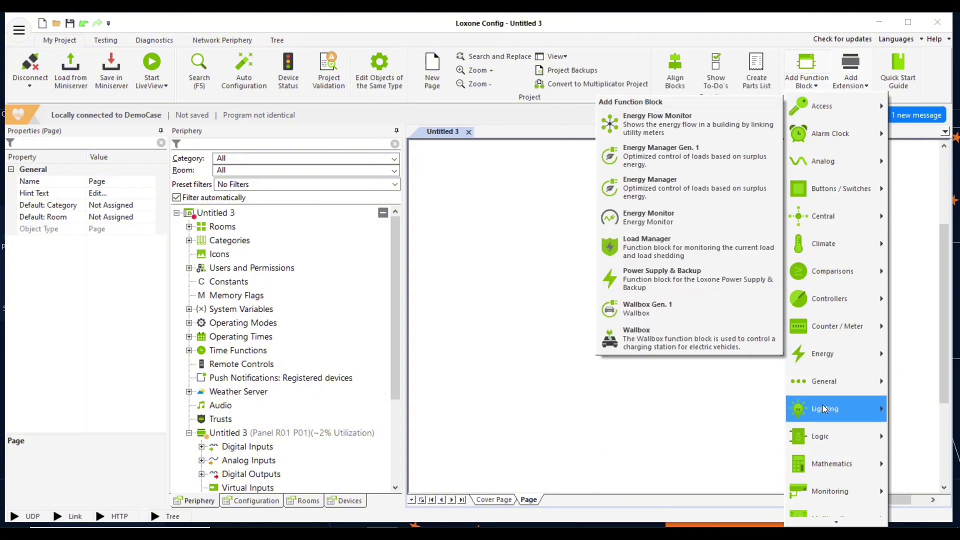
mouse_move(825, 409)
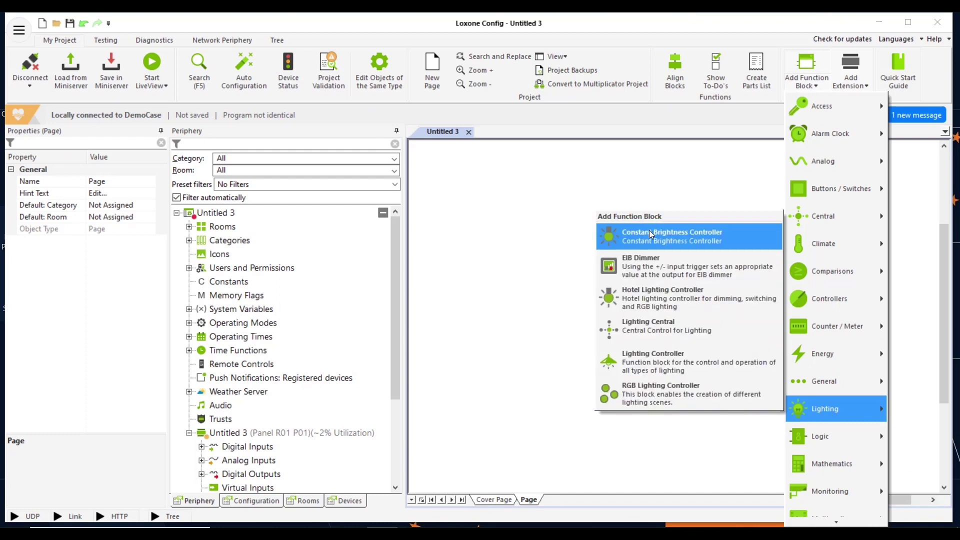
Rename the project to 'Demo Loxone'
click(216, 215)
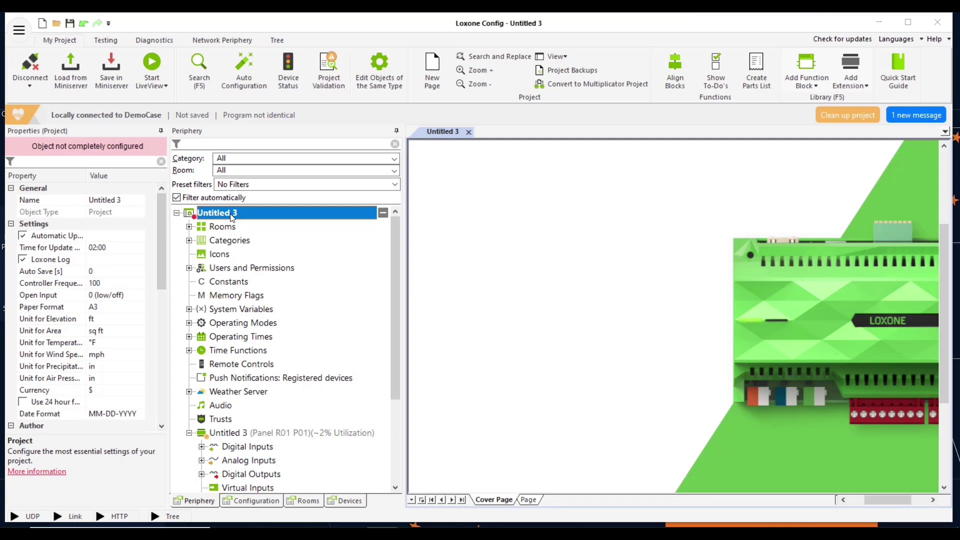
click(137, 201)
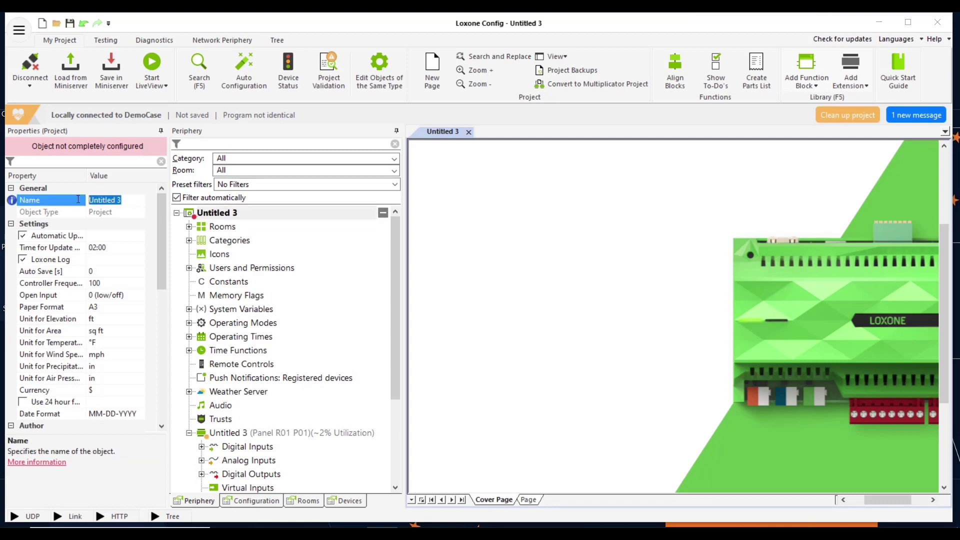
text(Demo Loxone)
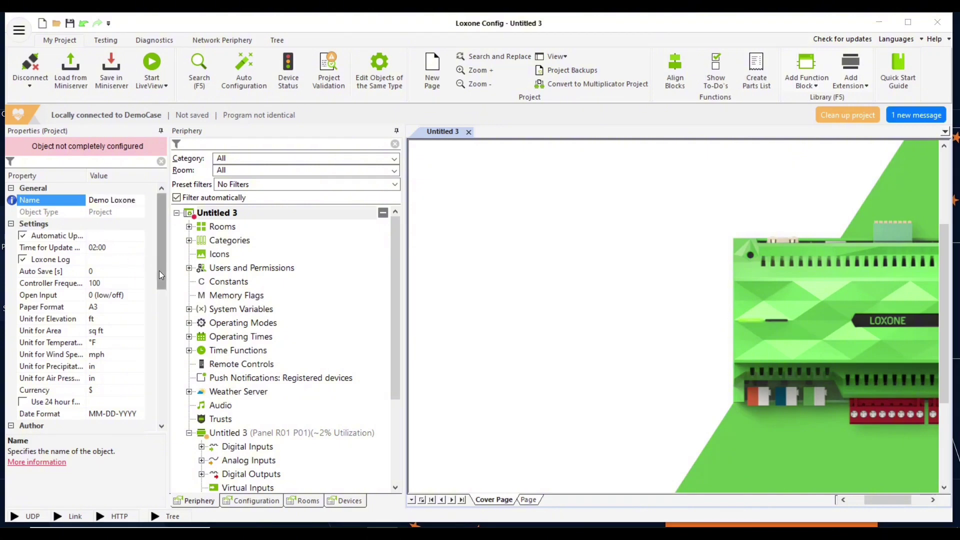
drag(159, 271, 156, 302)
scroll(95, 355, down, 3)
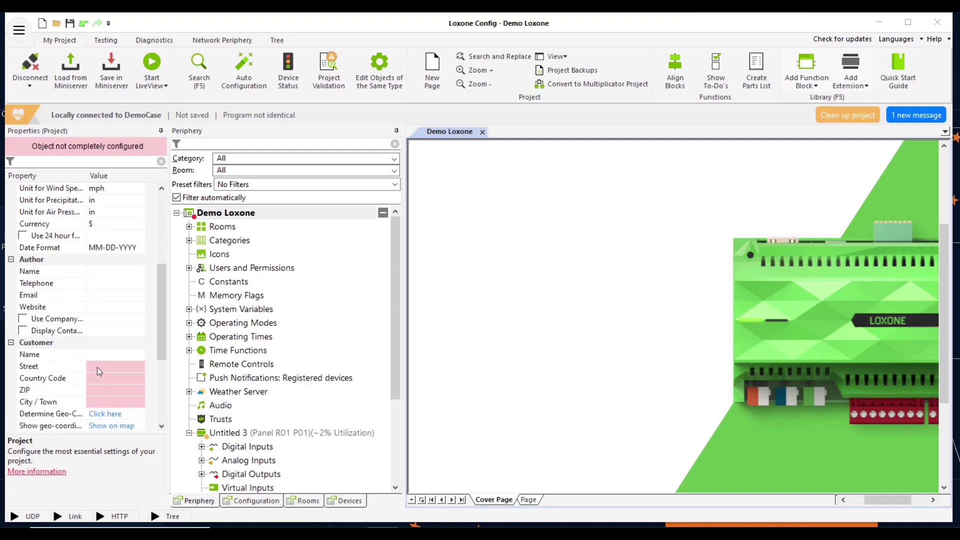
Enter the customer's street address in the project properties
click(97, 372)
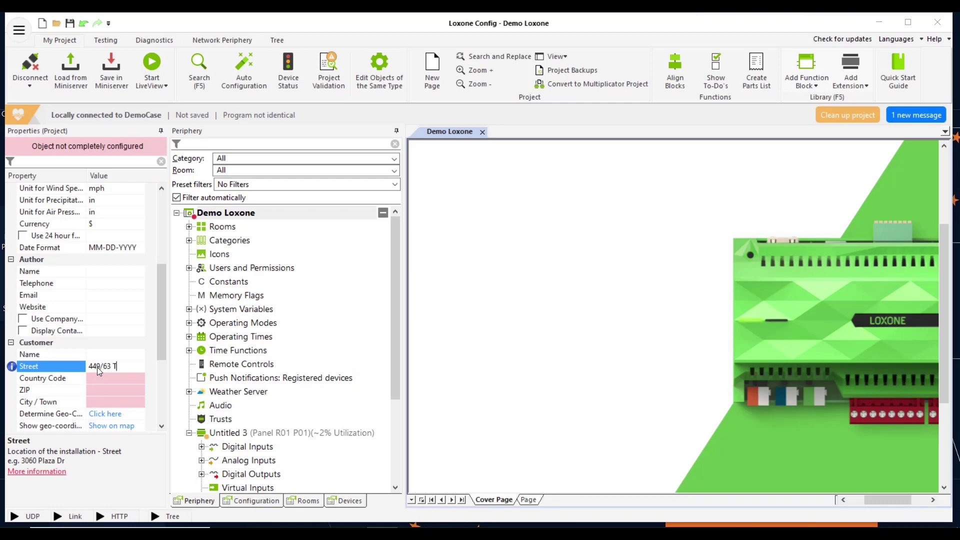
click(95, 379)
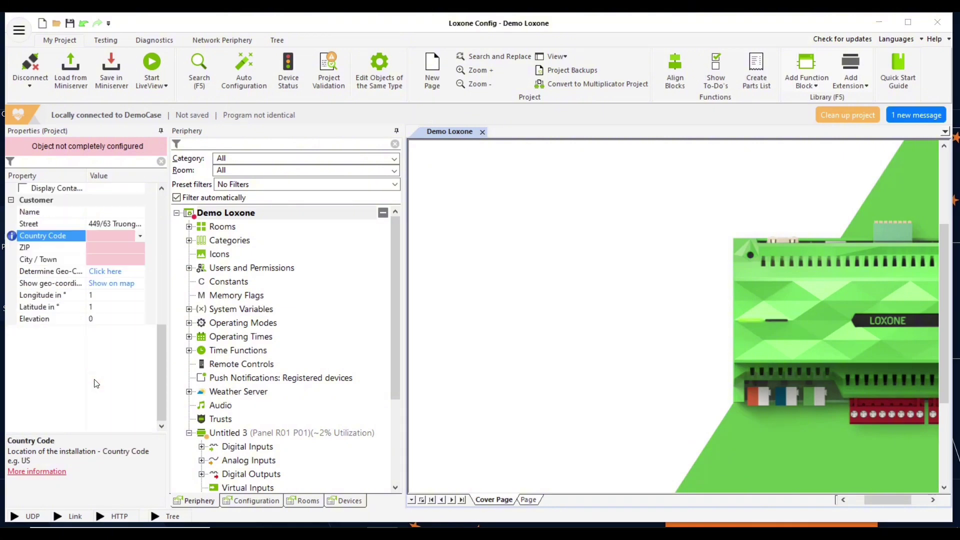
Set the country code to VN - Vietnam and fill in the customer's ZIP code and city
click(140, 236)
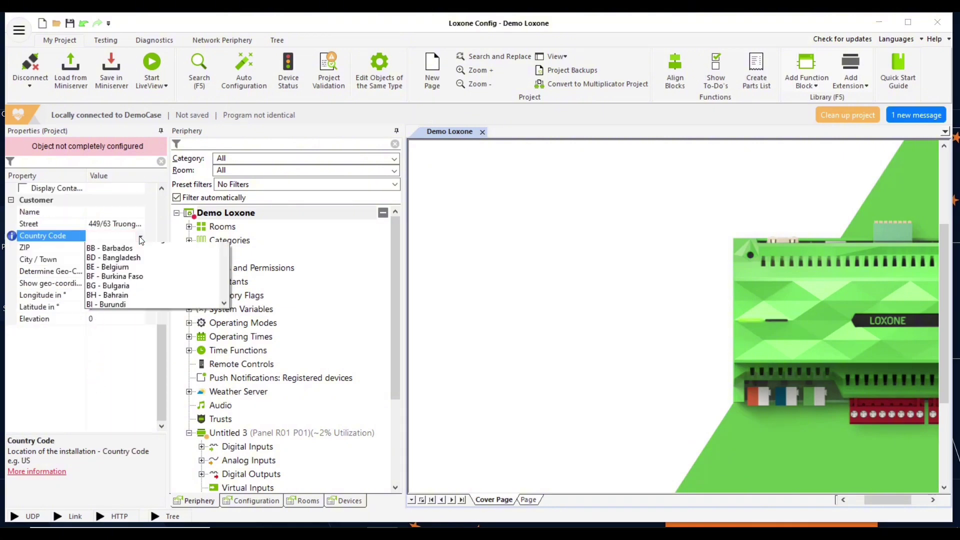
scroll(131, 395, down, 20)
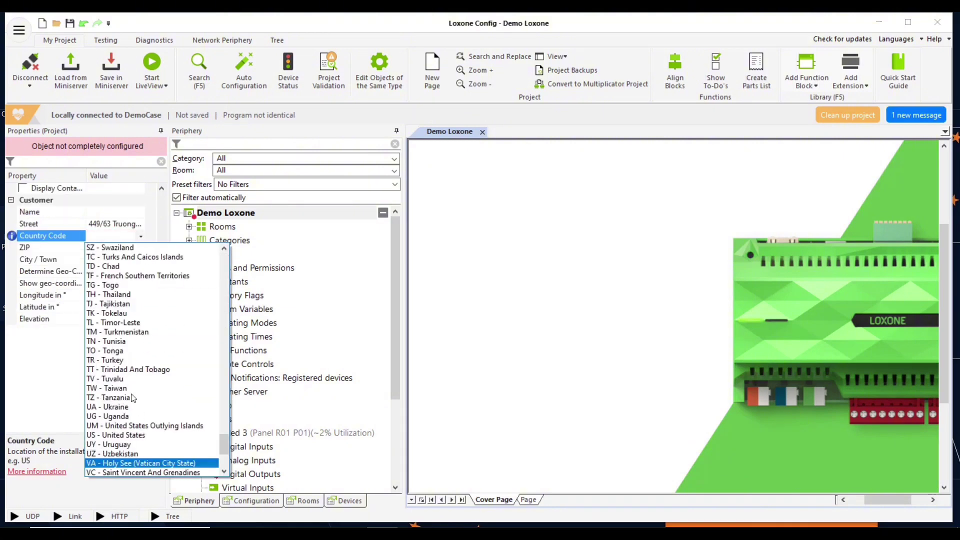
click(120, 463)
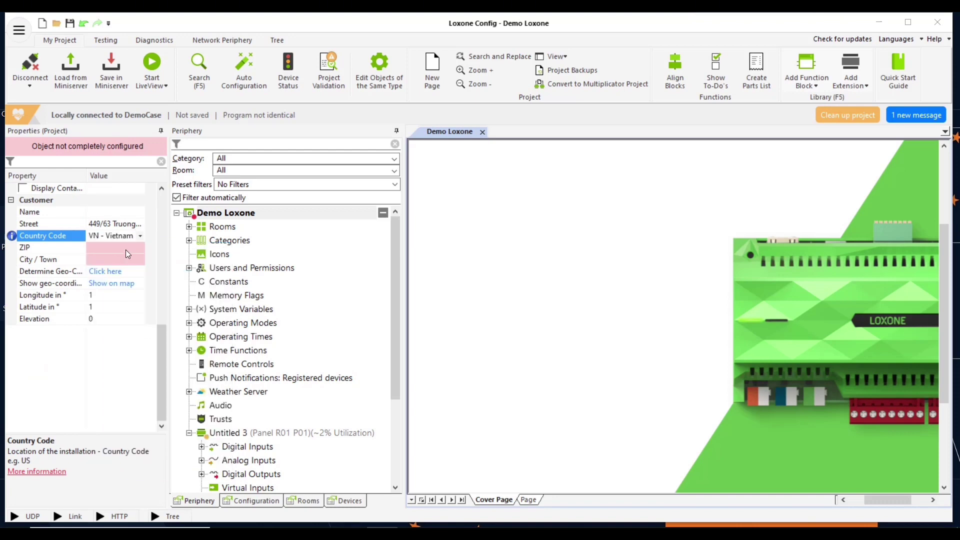
click(126, 249)
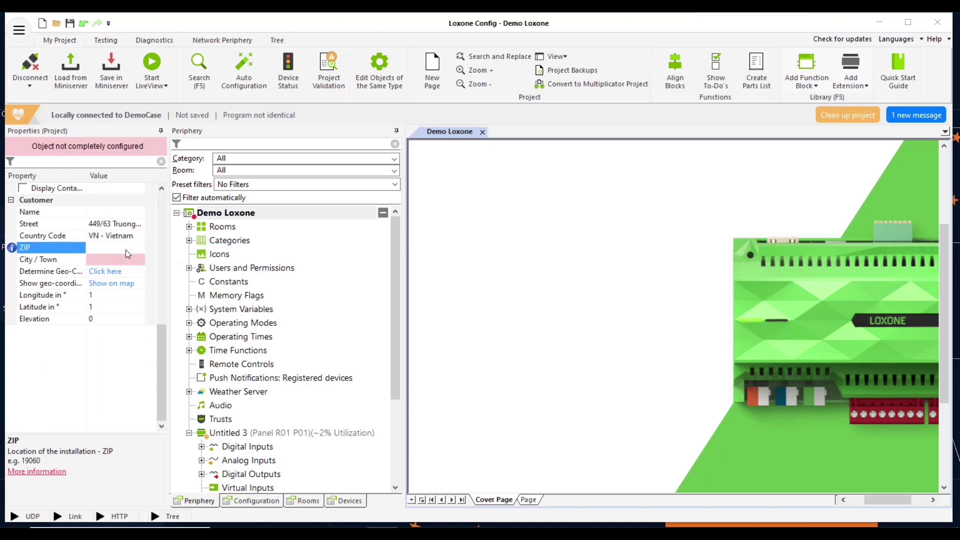
text(700000)
click(123, 259)
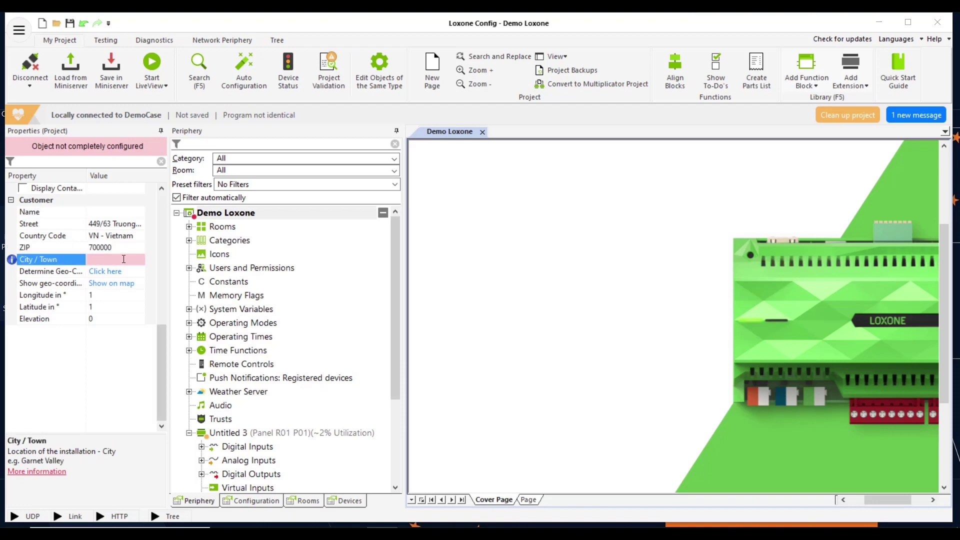
text(ho Chi Min)
click(229, 310)
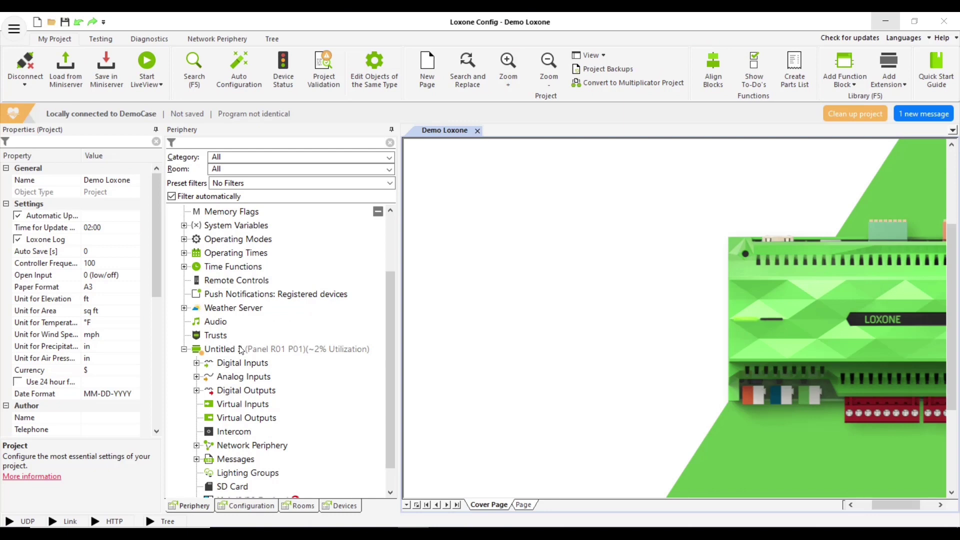
Name the Miniserver 'Miniserver' and set its local address to 192.168.1.134
click(242, 349)
click(51, 216)
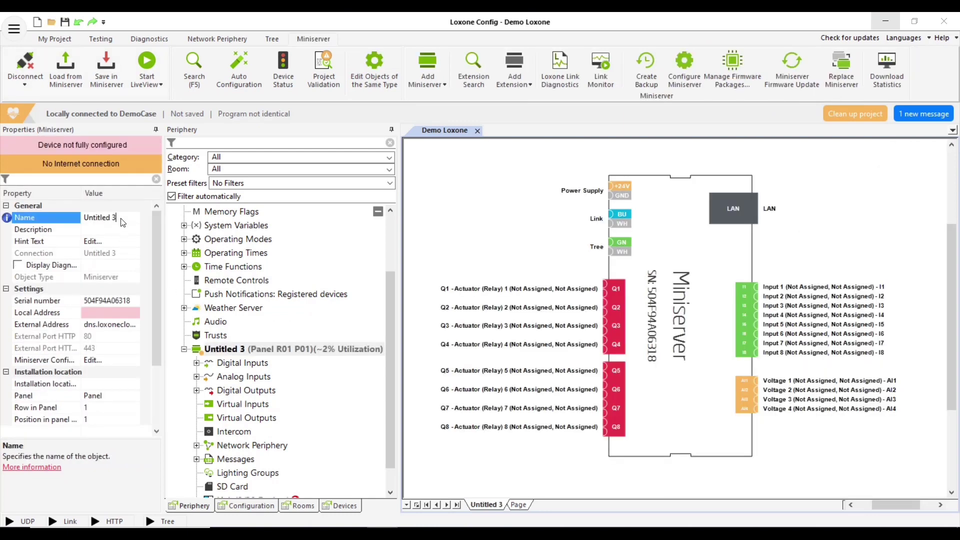
text(Minis)
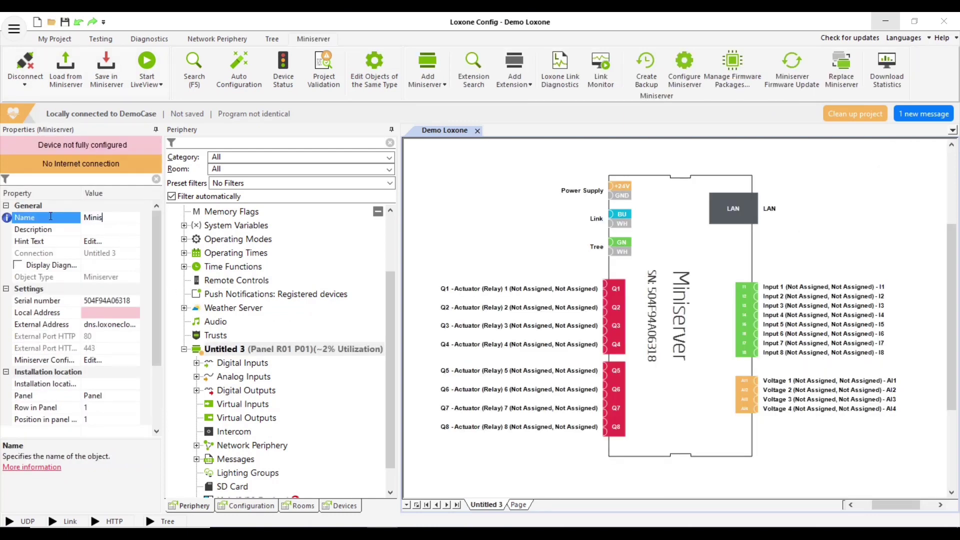
text(erver)
click(98, 299)
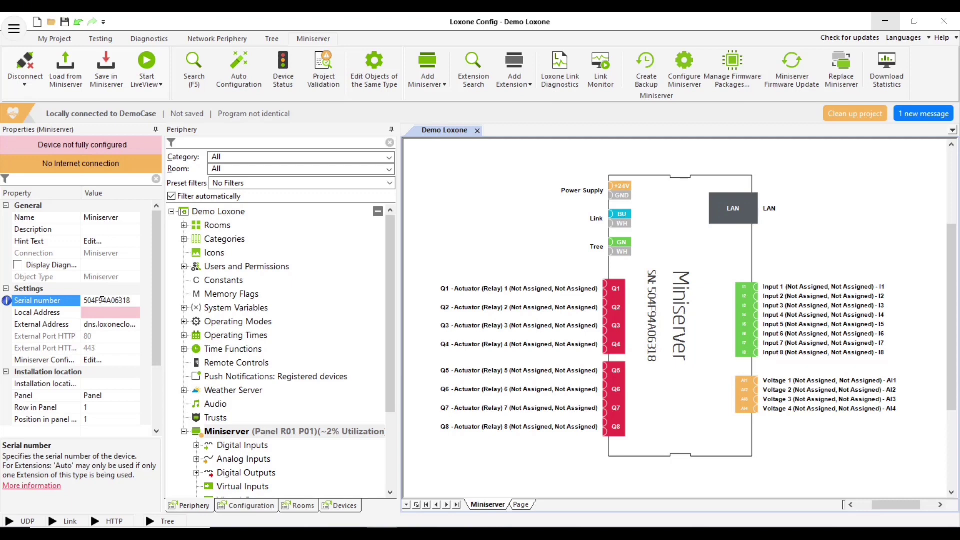
click(92, 314)
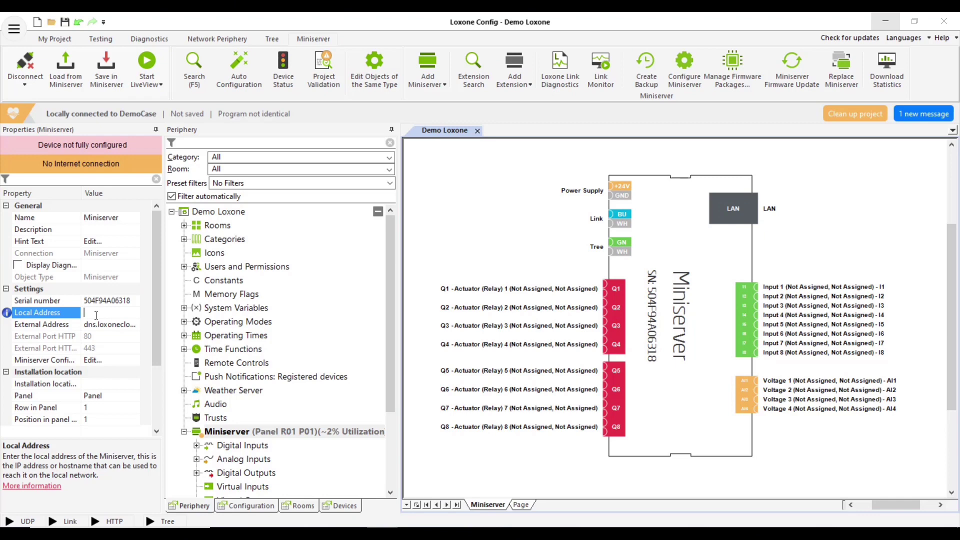
text(192.168.1.134)
Expand the Miniserver's Digital Inputs, Analog Inputs and Digital Outputs in the tree
scroll(261, 445, down, 3)
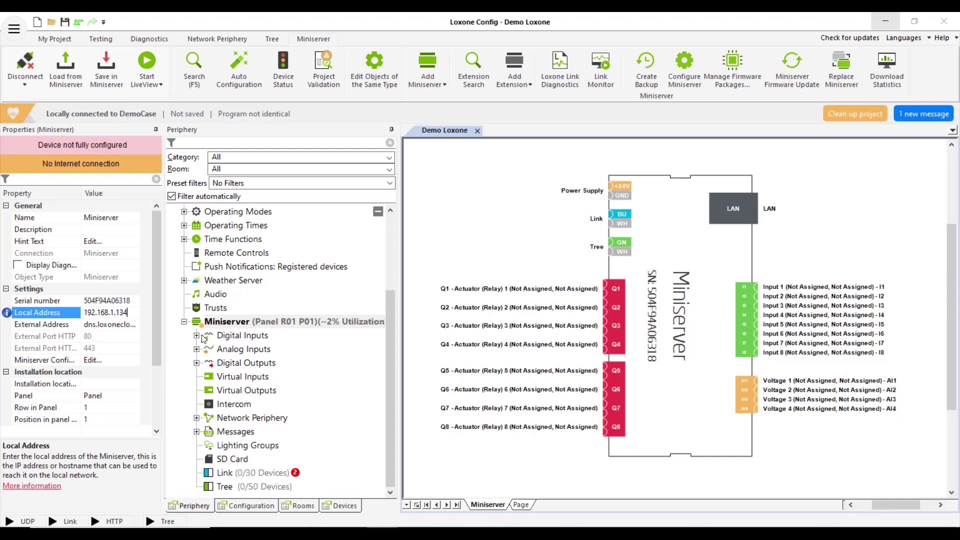
click(197, 336)
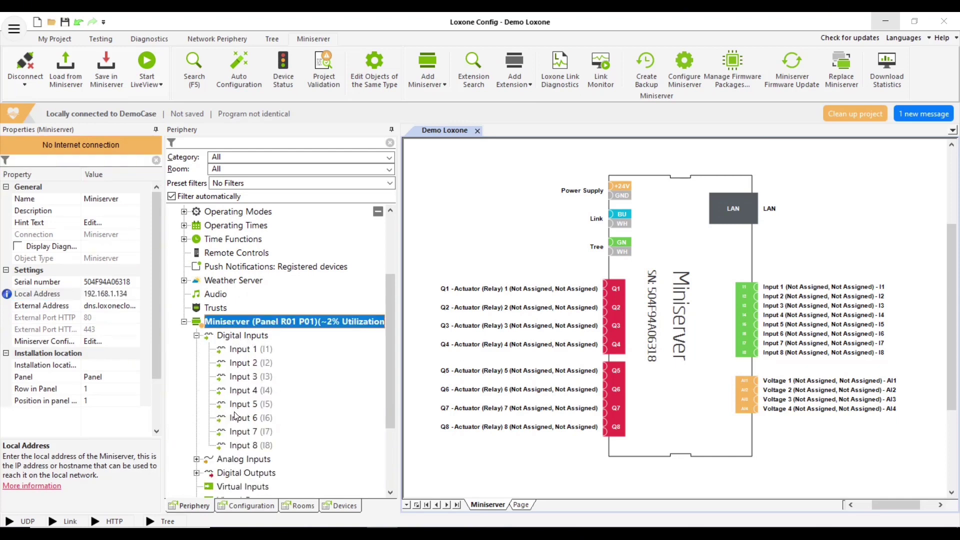
scroll(236, 418, down, 2)
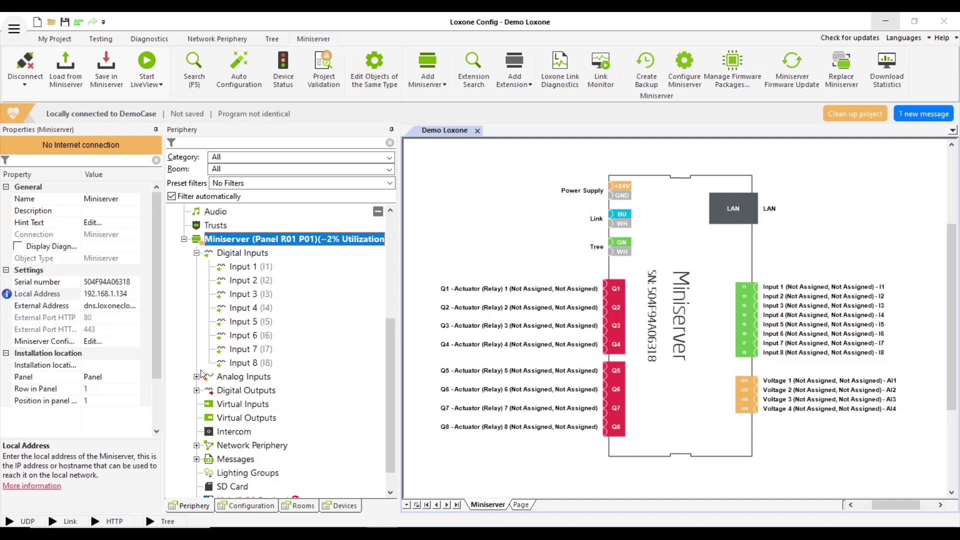
scroll(203, 375, down, 1)
click(197, 349)
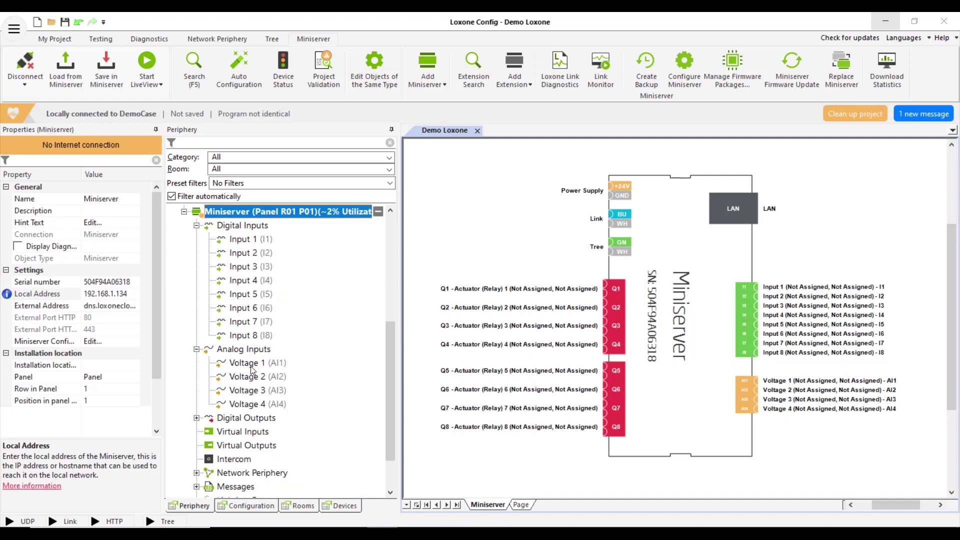
scroll(252, 372, down, 2)
click(196, 363)
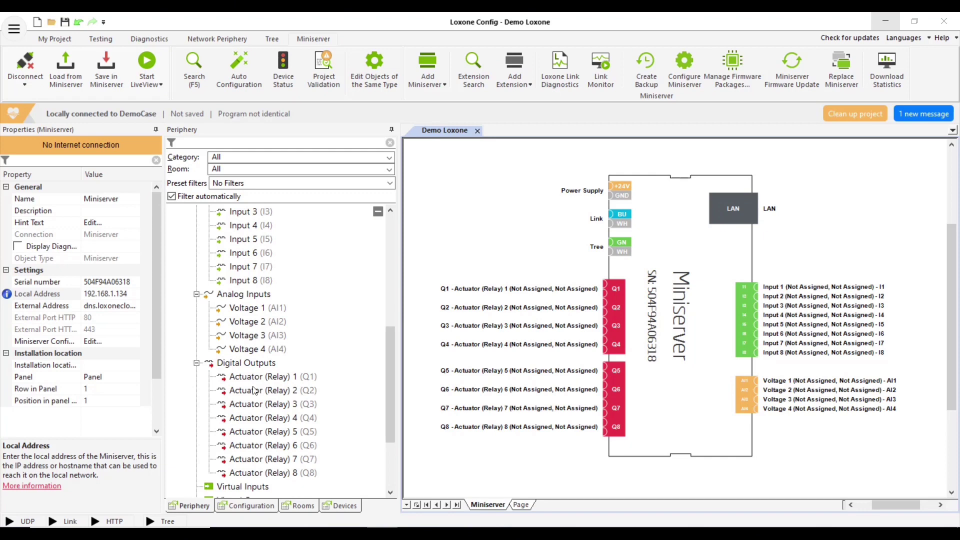
scroll(254, 390, down, 1)
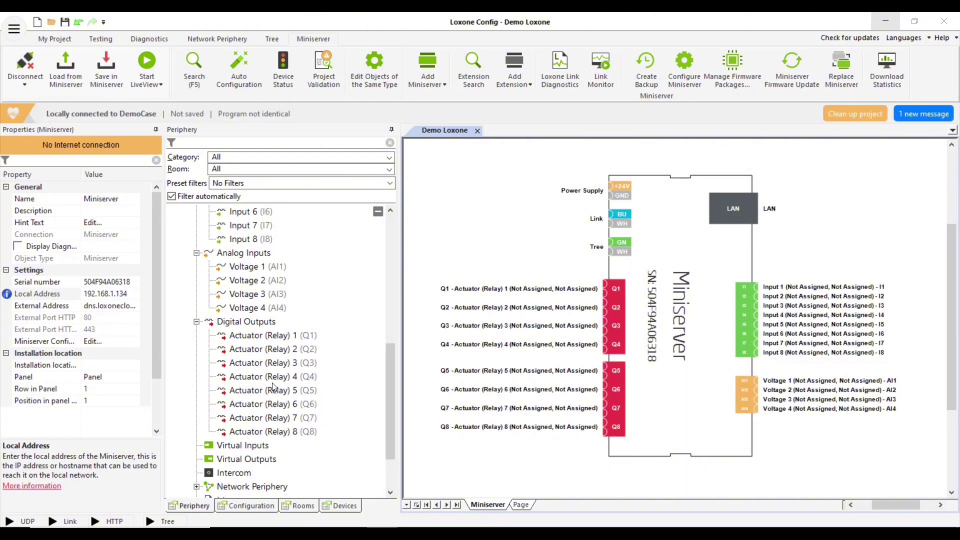
scroll(273, 388, down, 2)
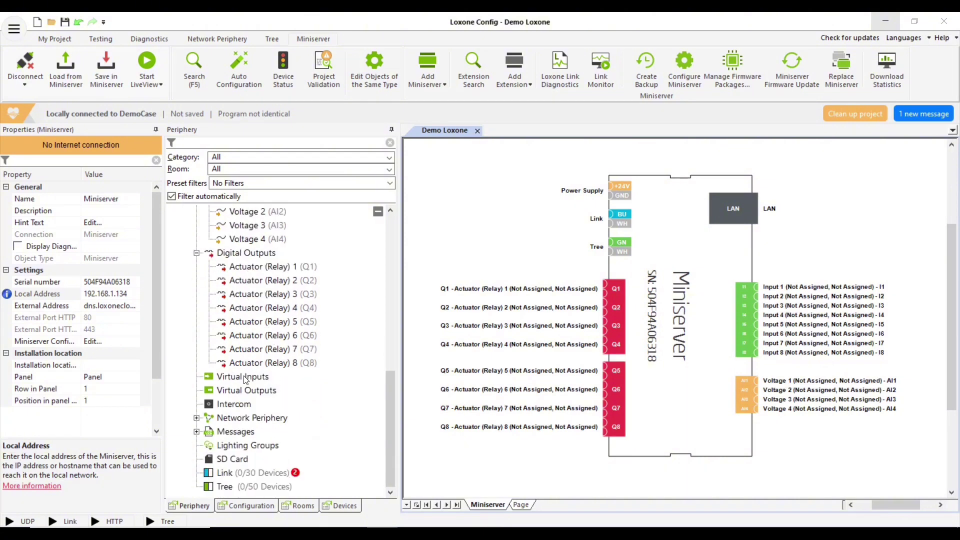
Look at the Link and Tree interfaces, then reselect the Miniserver
click(225, 474)
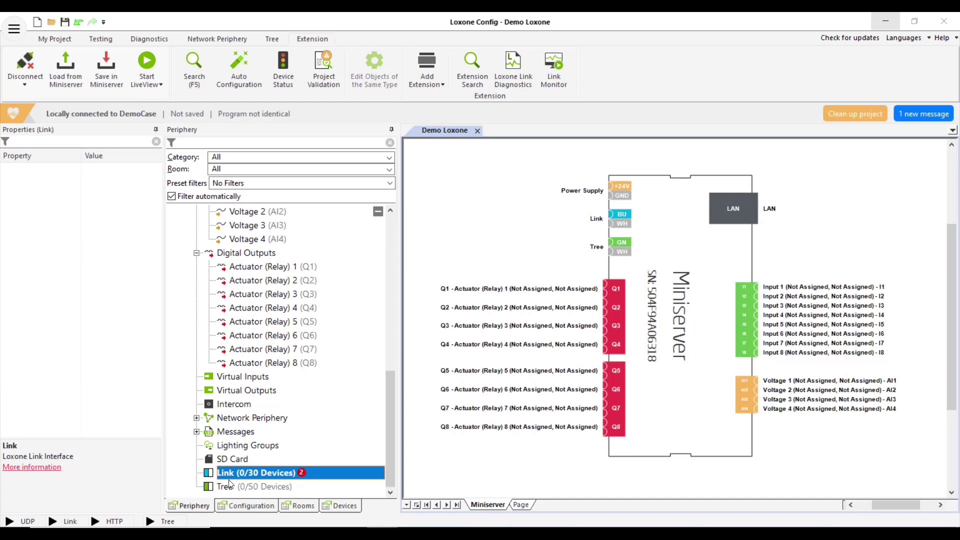
click(233, 488)
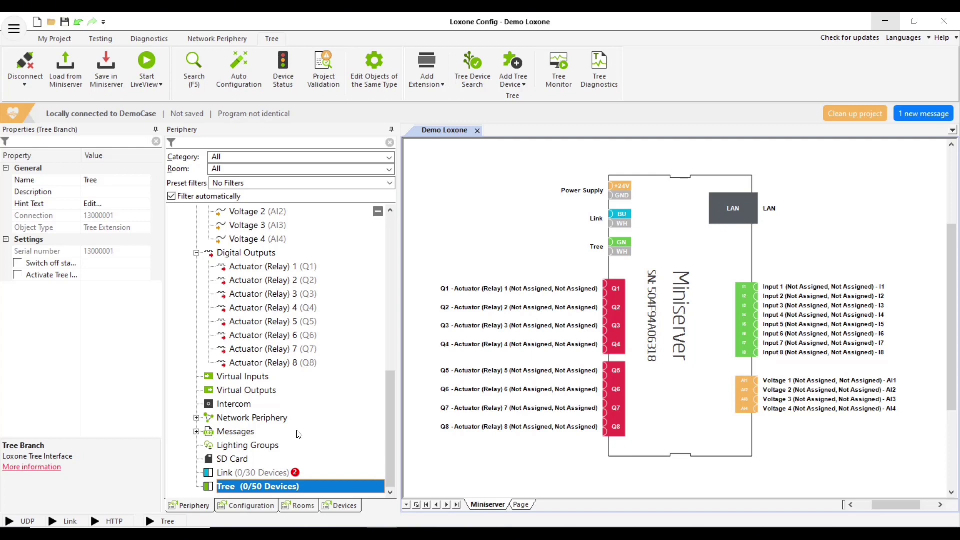
scroll(299, 435, up, 3)
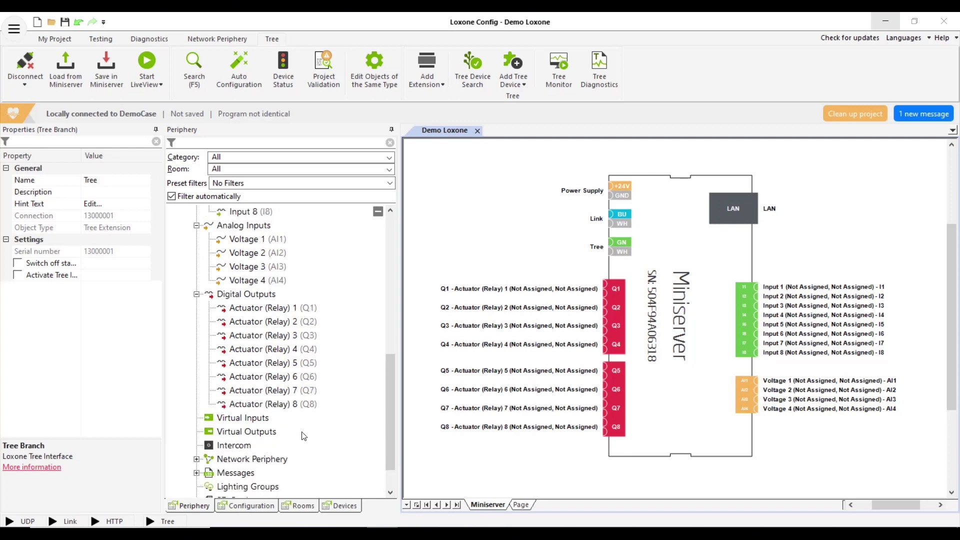
scroll(321, 427, up, 2)
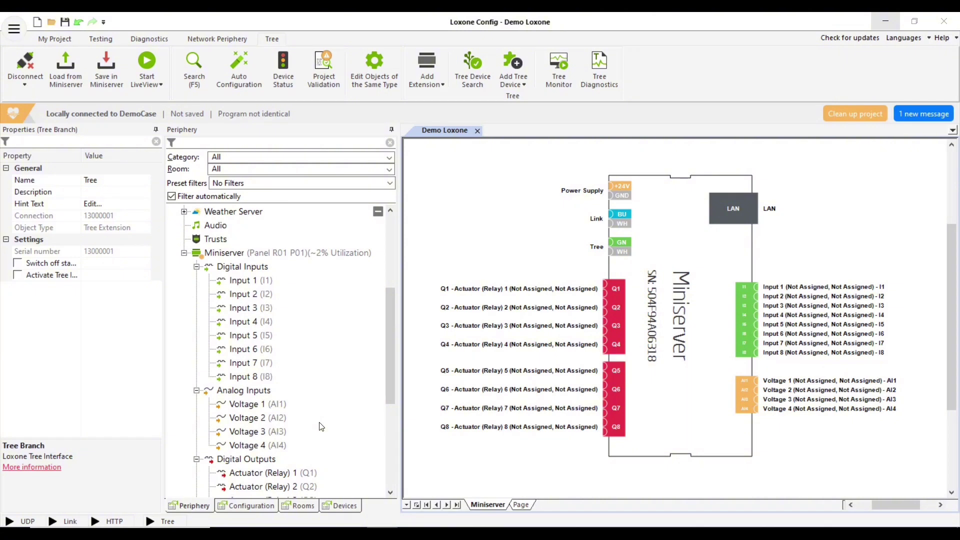
click(313, 253)
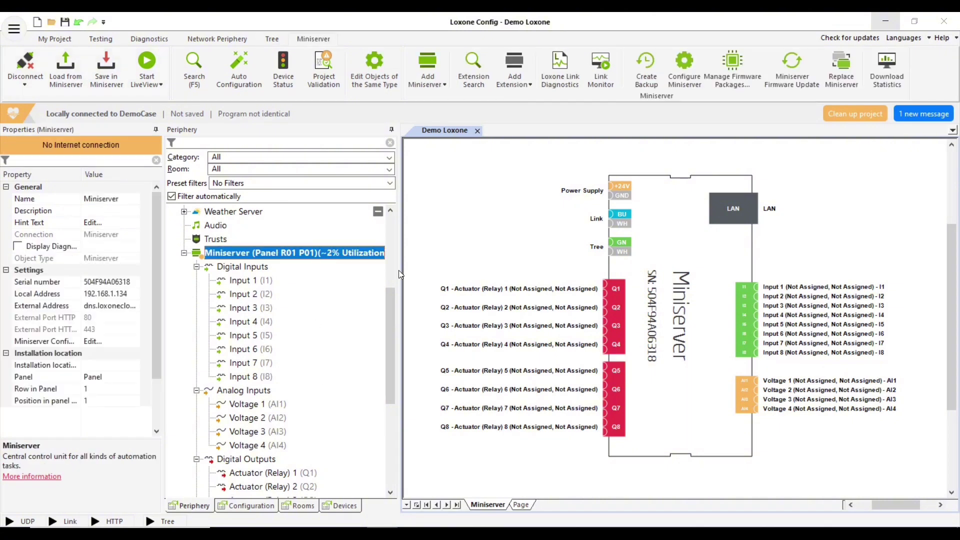
Save the program to the Miniserver and select the Link interface (0/30 devices)
click(101, 69)
scroll(319, 350, down, 2)
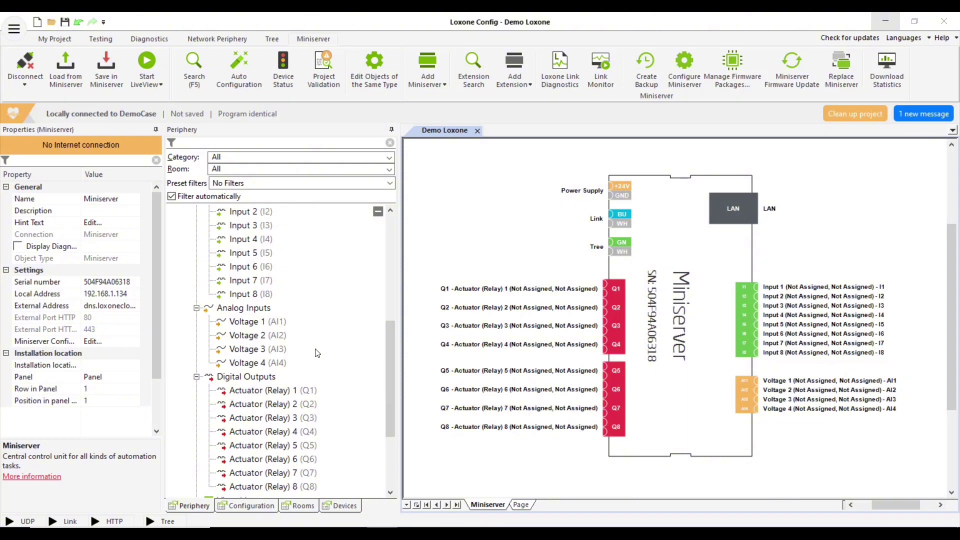
scroll(317, 353, down, 3)
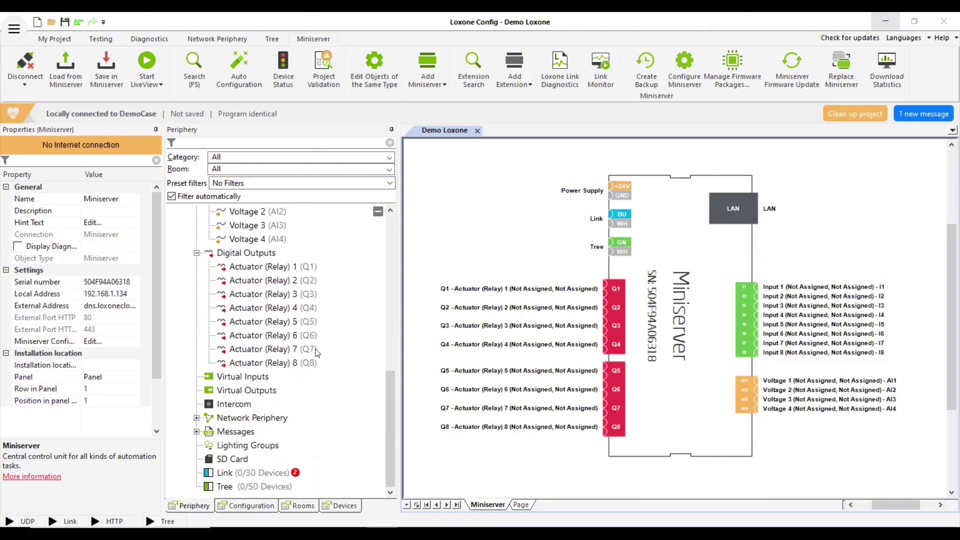
click(280, 474)
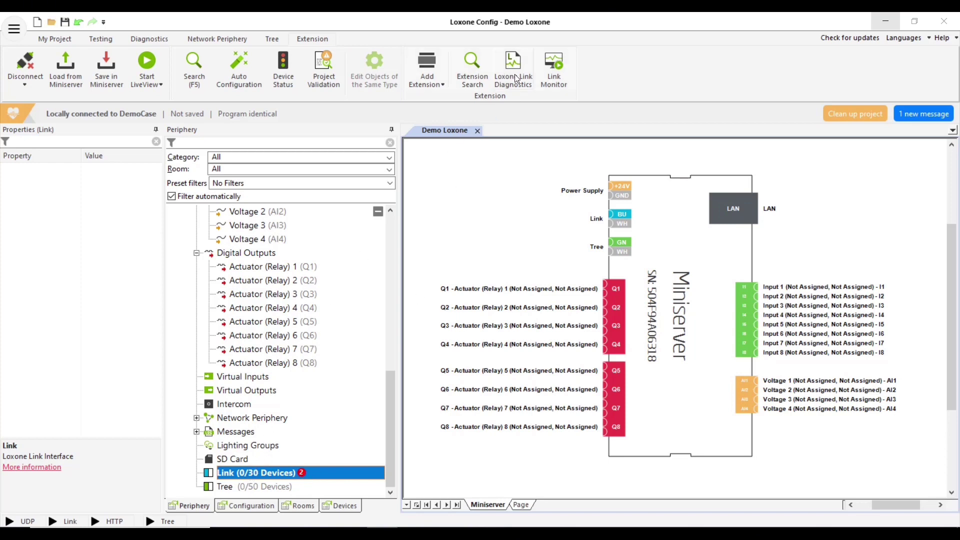
Add the found Tree Extension and Air Base Extension to the Link and save to the Miniserver
click(475, 73)
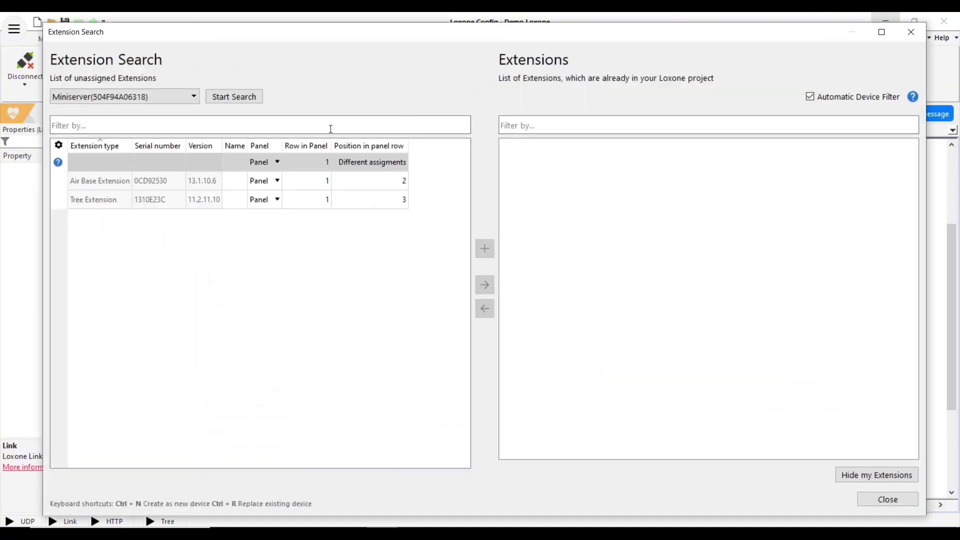
click(125, 188)
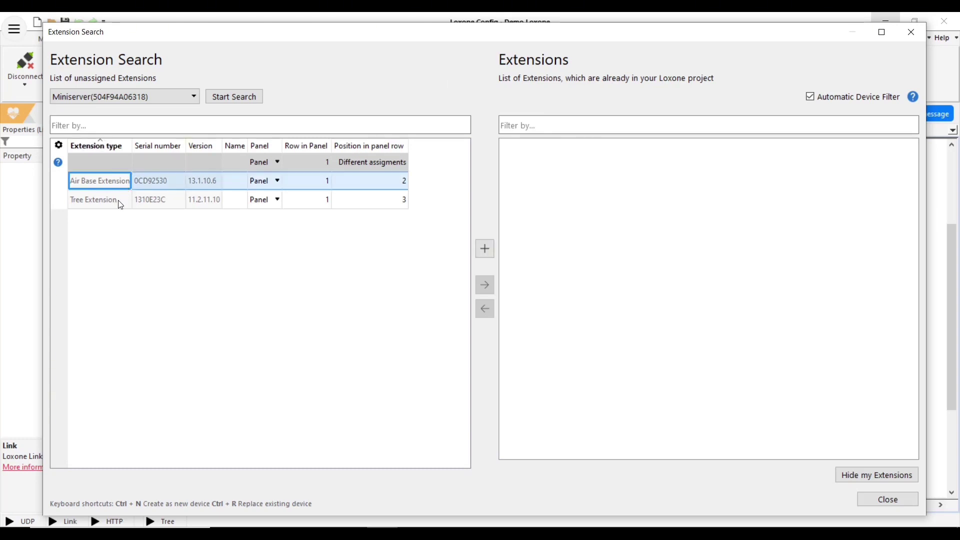
click(121, 204)
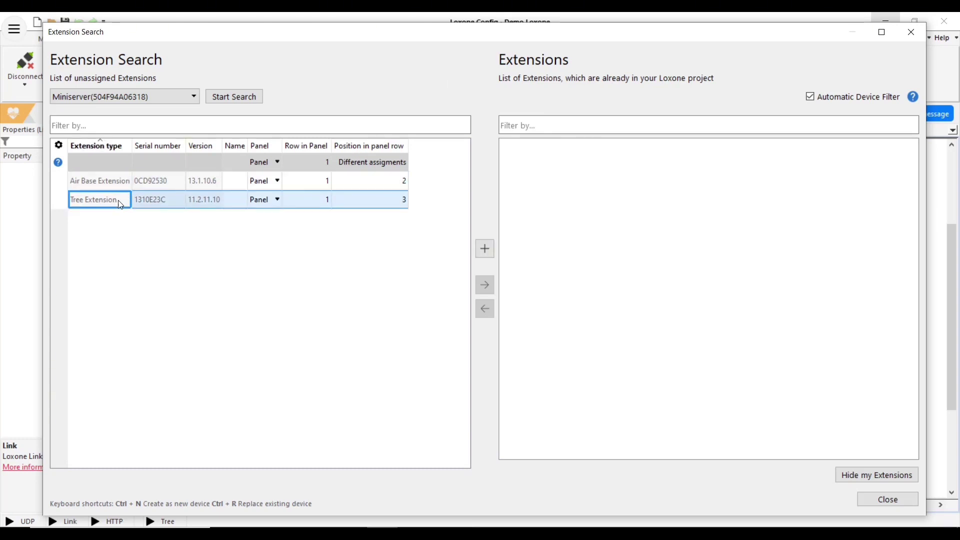
click(493, 250)
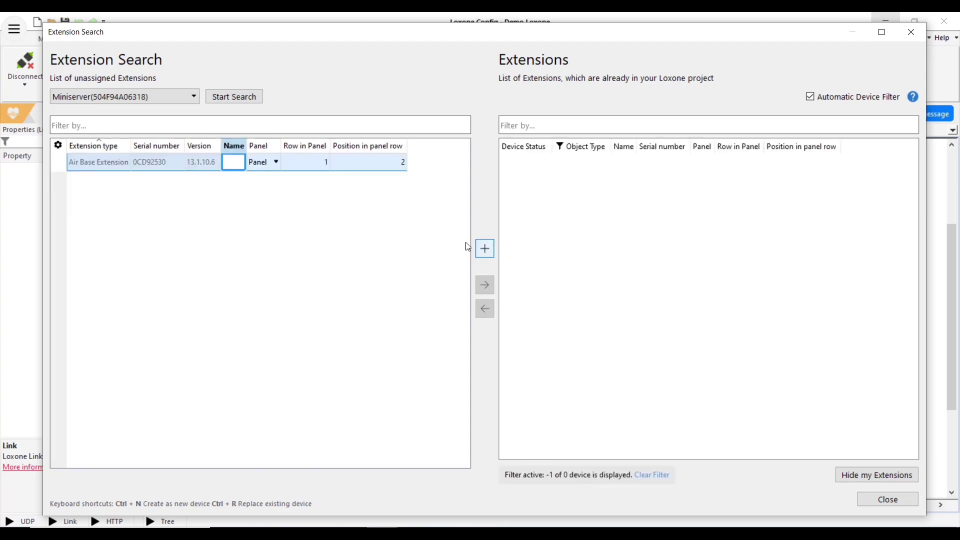
click(493, 248)
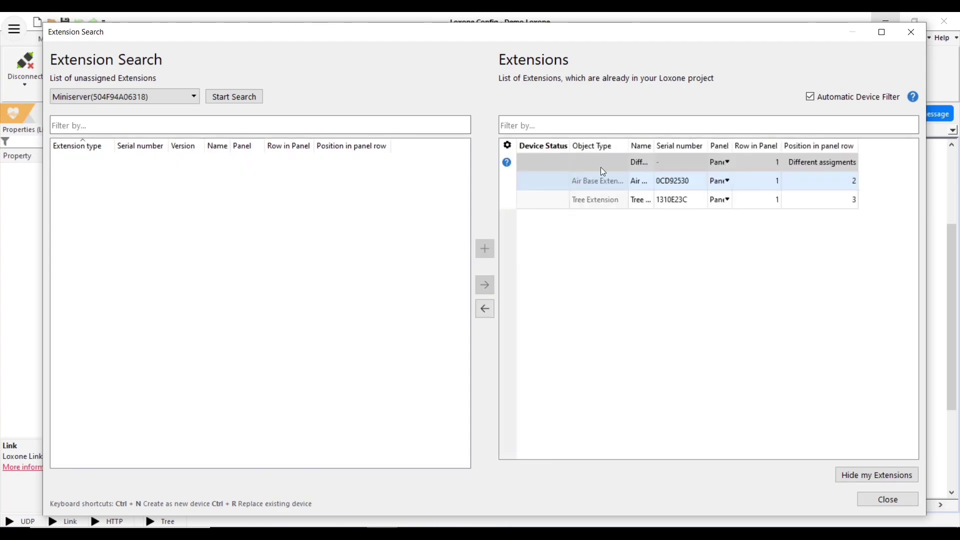
click(877, 500)
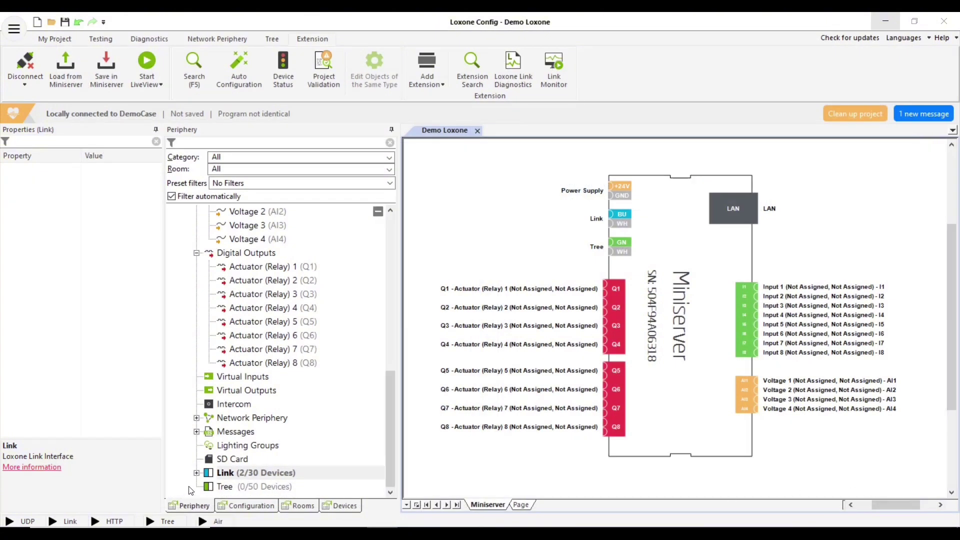
click(197, 473)
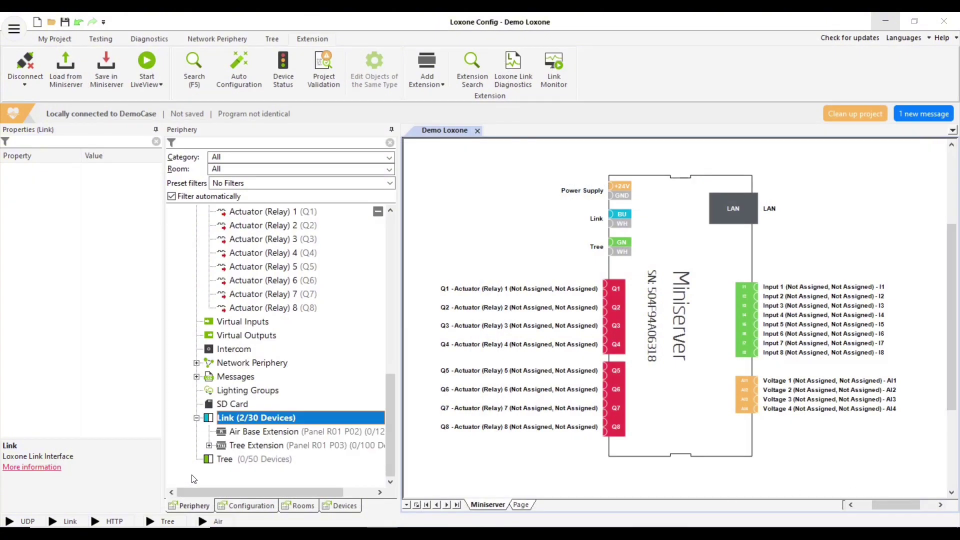
click(100, 86)
Expand the Tree Extension, select the left Tree Branch and start a Tree device search
scroll(274, 381, up, 1)
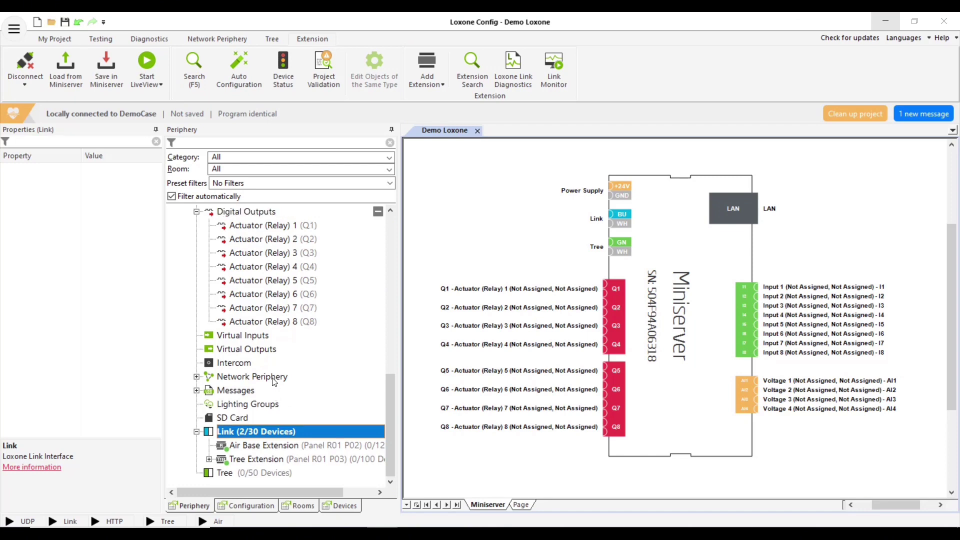
click(210, 460)
click(253, 435)
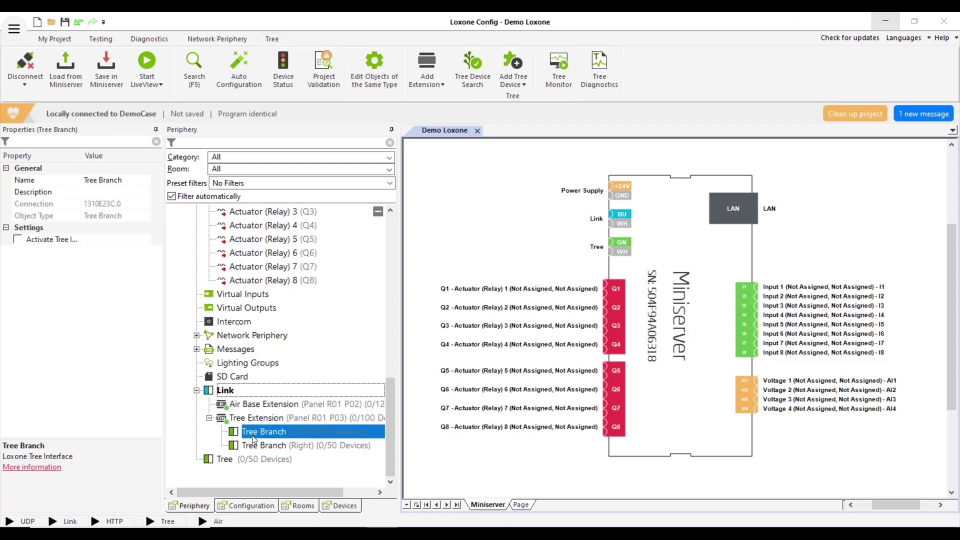
click(309, 447)
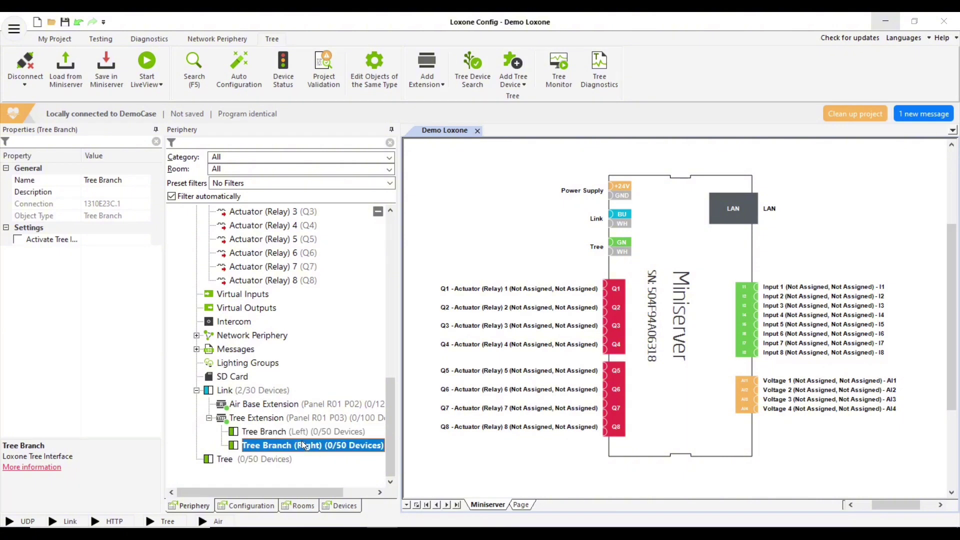
click(299, 430)
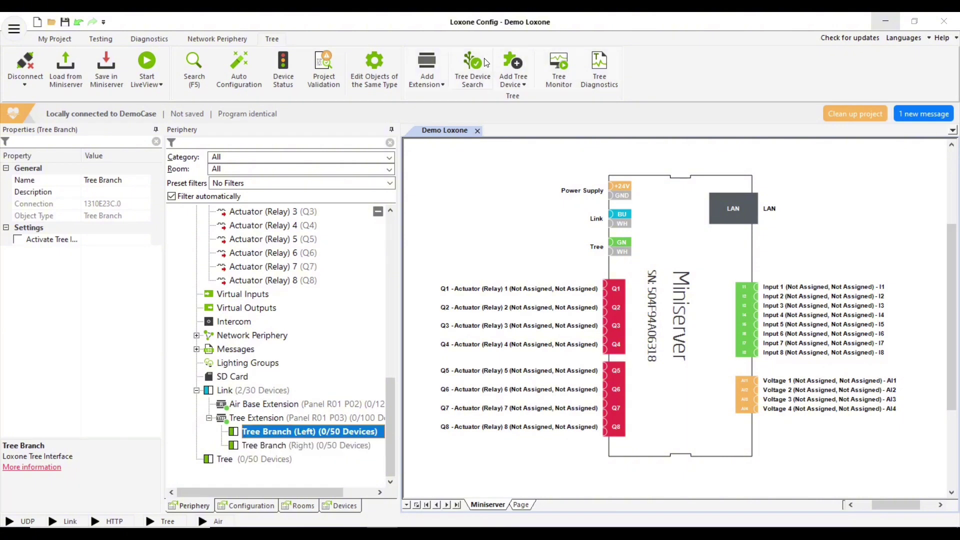
click(472, 70)
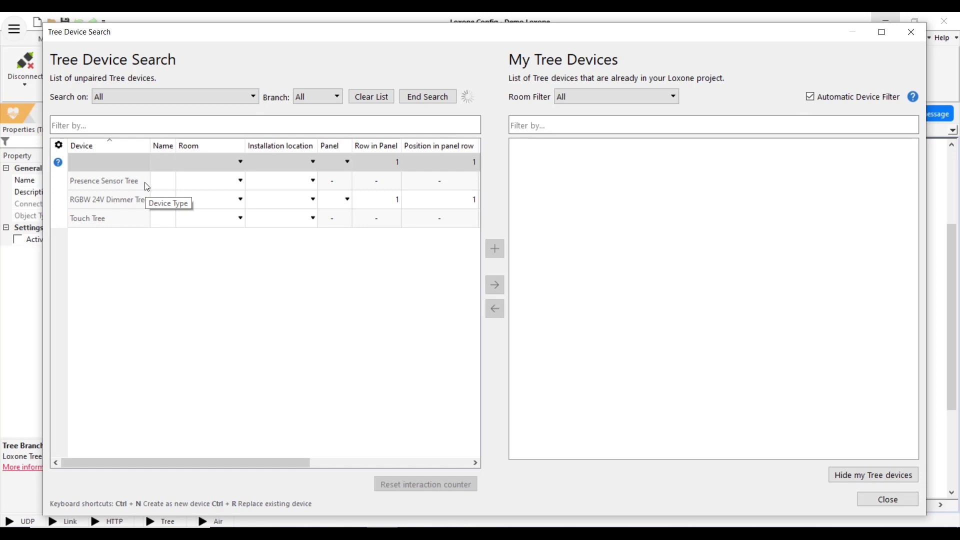
Pair Presence Sensor Tree, RGBW 24V Dimmer Tree and Touch Tree to the left branch, then close the search
click(129, 204)
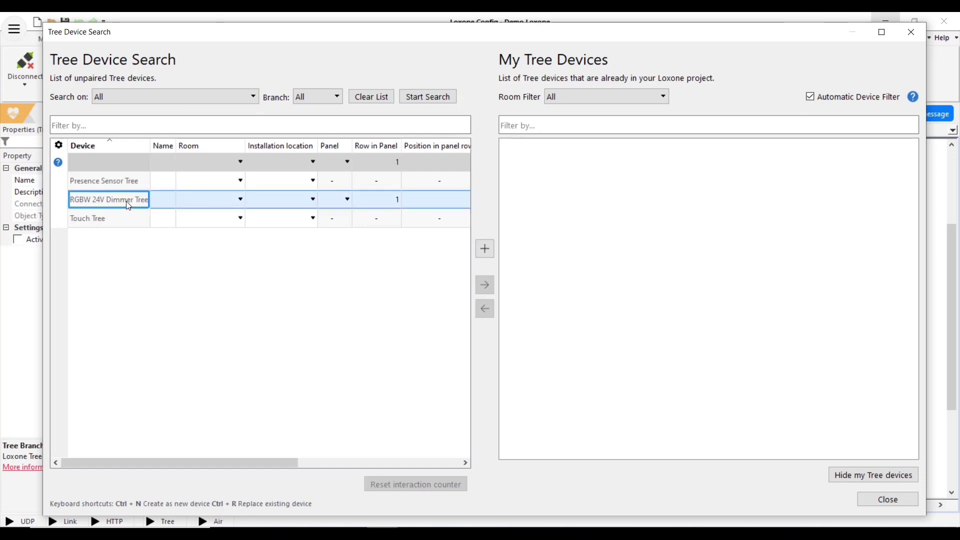
click(129, 227)
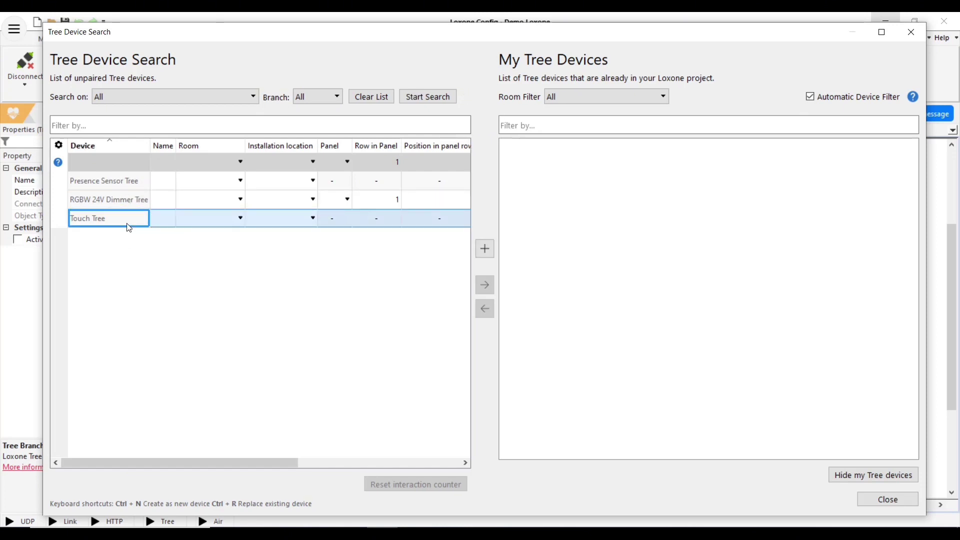
click(129, 185)
click(483, 249)
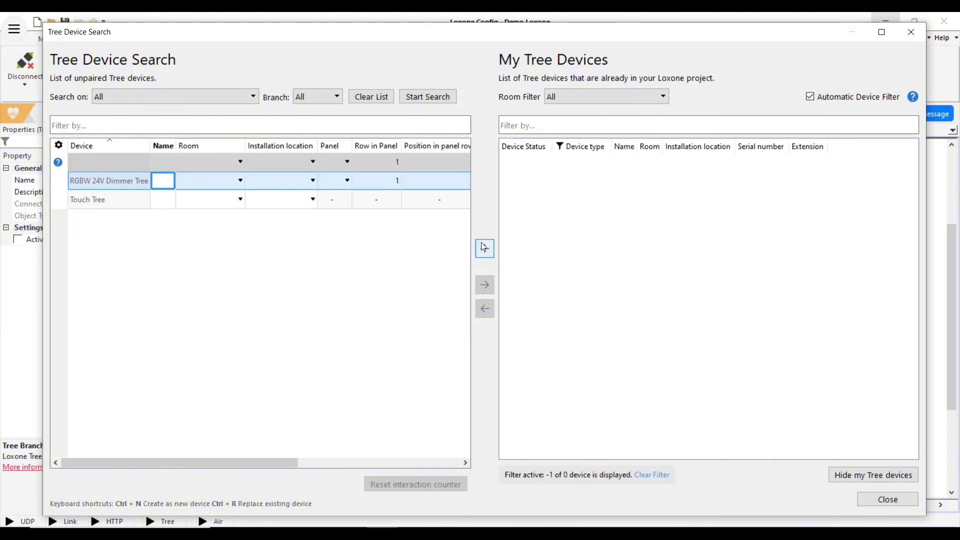
click(484, 248)
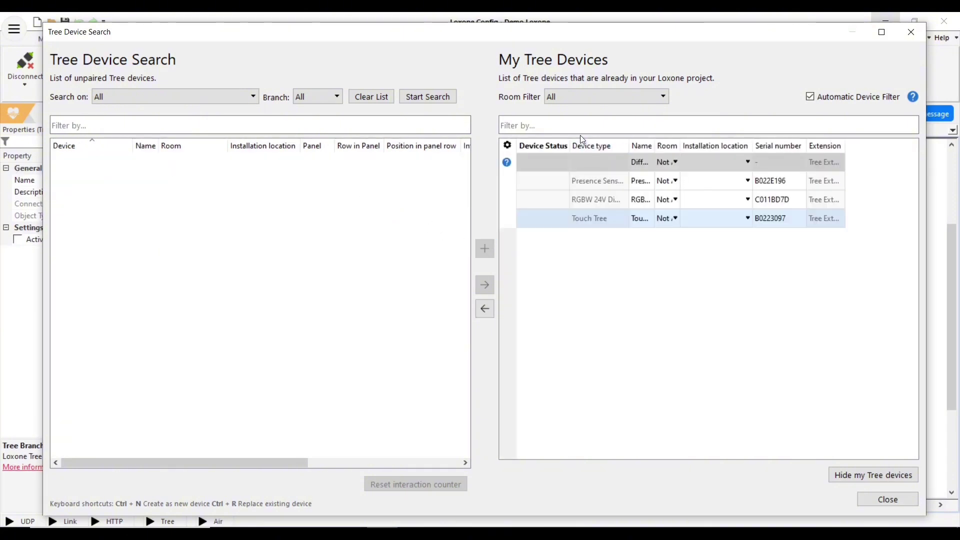
click(888, 499)
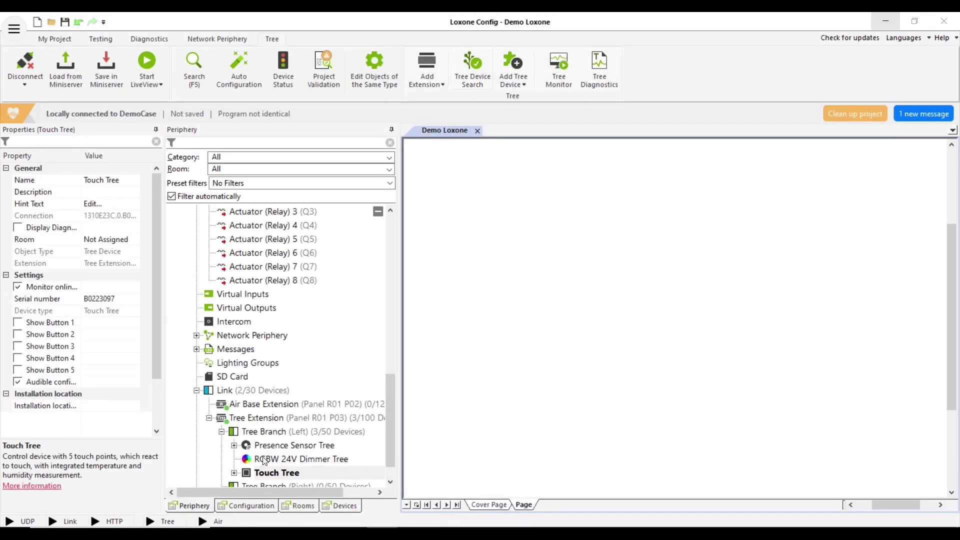
Save the program with the three Tree devices to the Miniserver, then deselect the Touch Tree
click(106, 67)
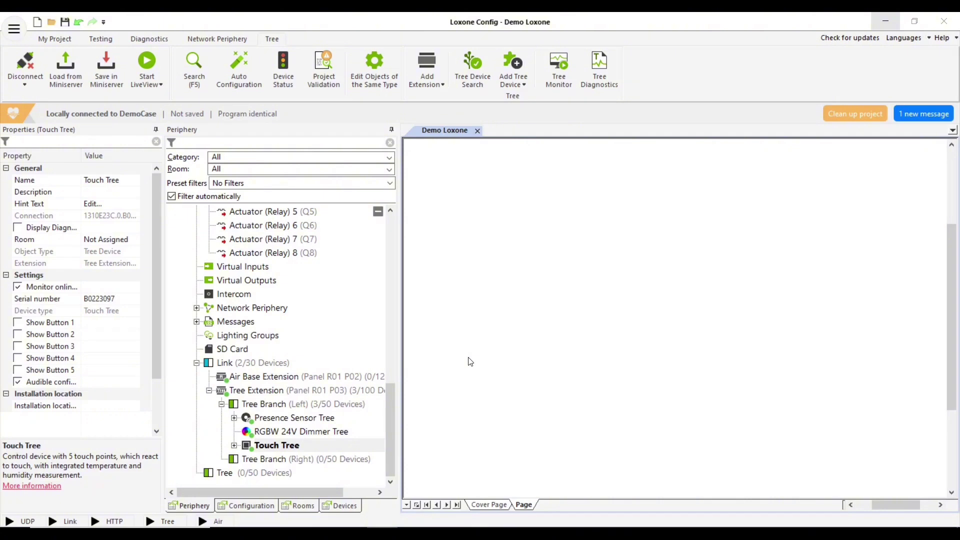
click(470, 361)
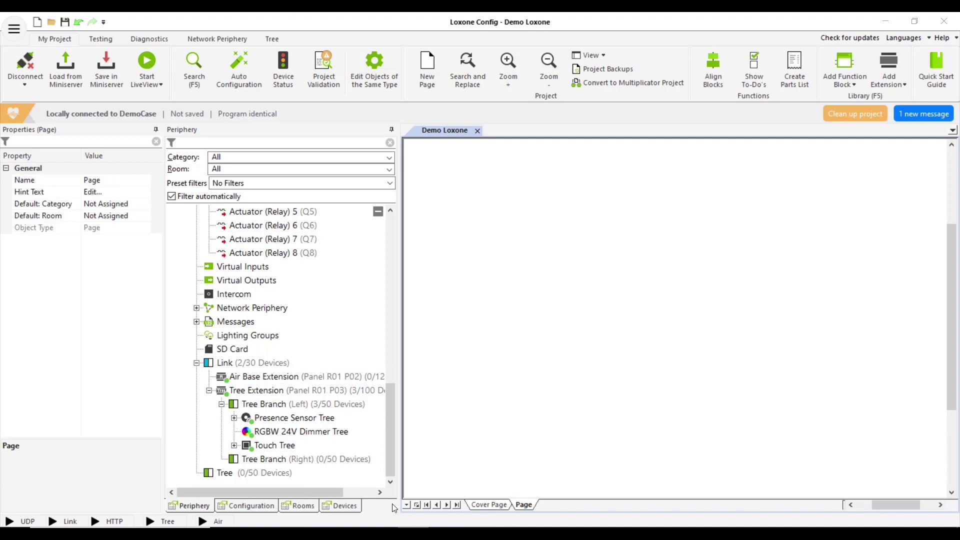
mouse_move(803, 500)
click(915, 495)
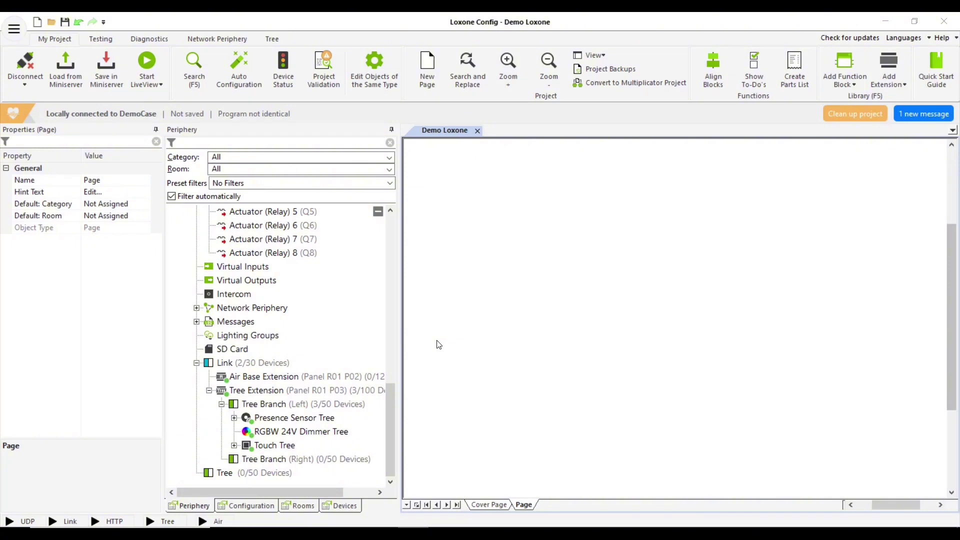
Enable Show Button 1 through 5 on the Touch Tree
click(235, 446)
click(278, 392)
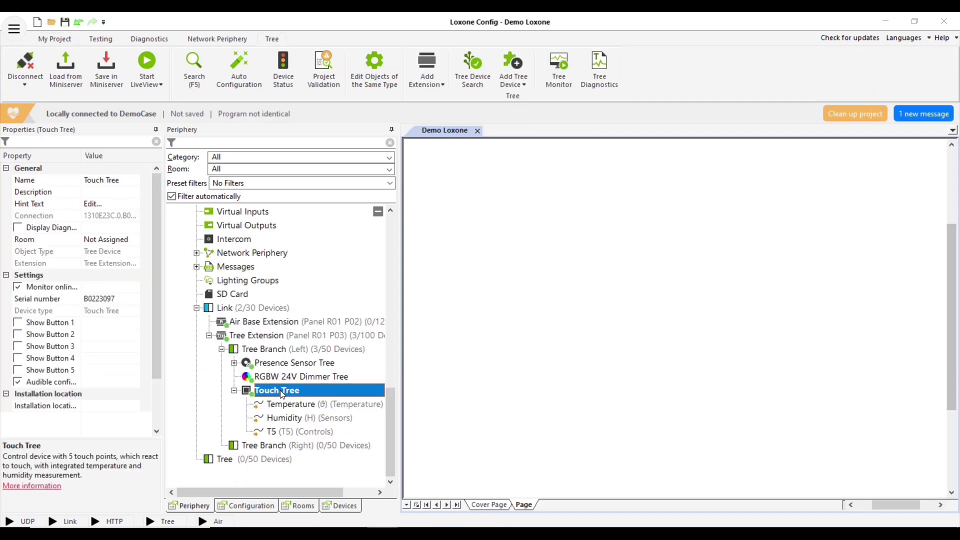
click(17, 323)
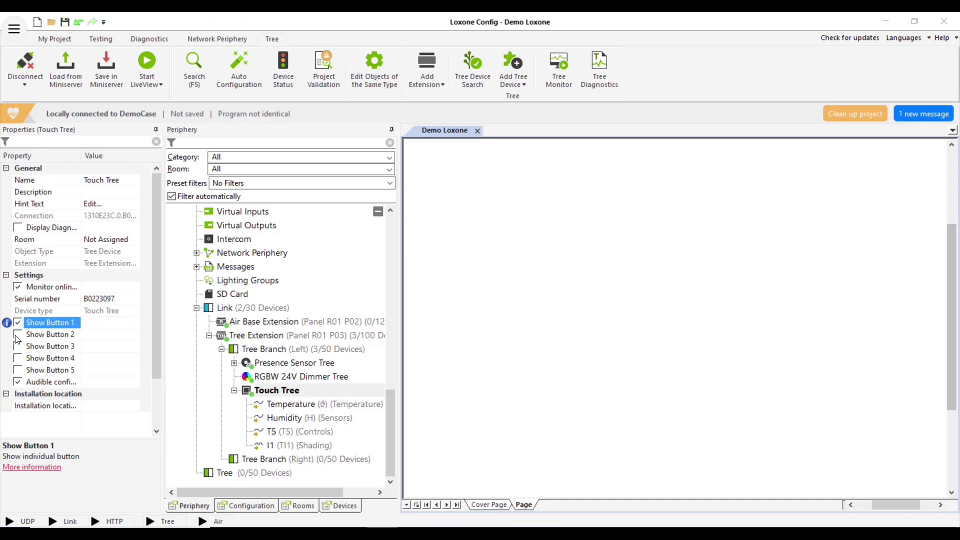
click(18, 335)
click(18, 347)
click(18, 359)
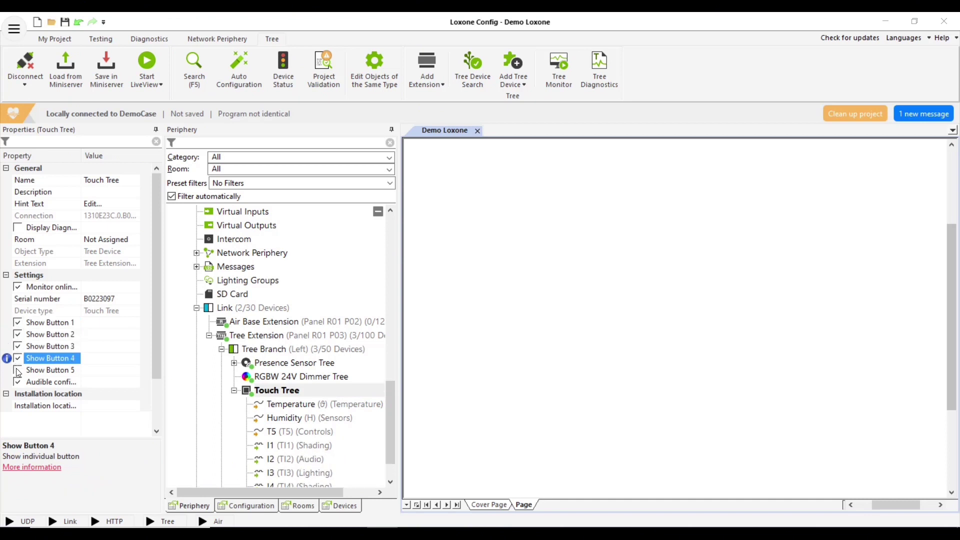
click(17, 370)
Place the Touch Tree I1 (TI1) input block on the page
scroll(293, 445, down, 2)
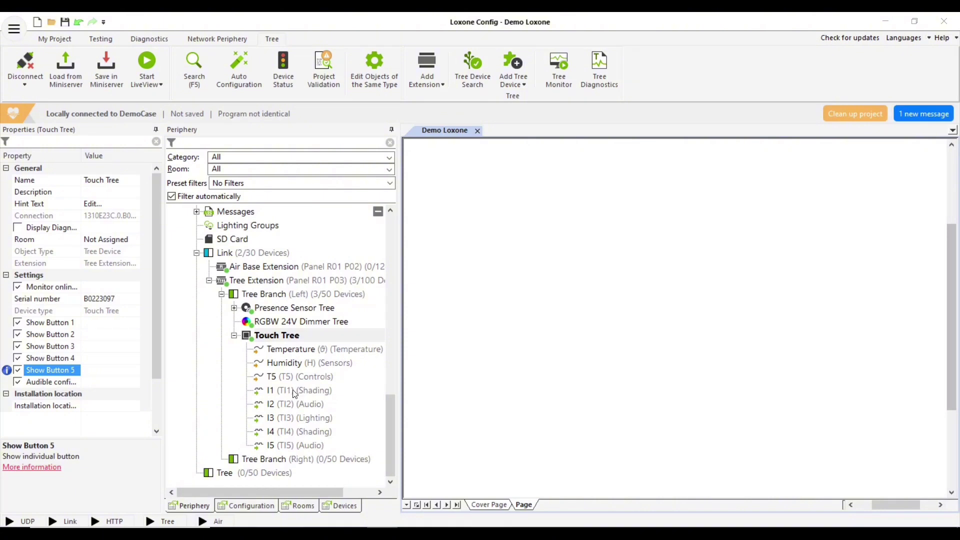
drag(289, 395, 458, 230)
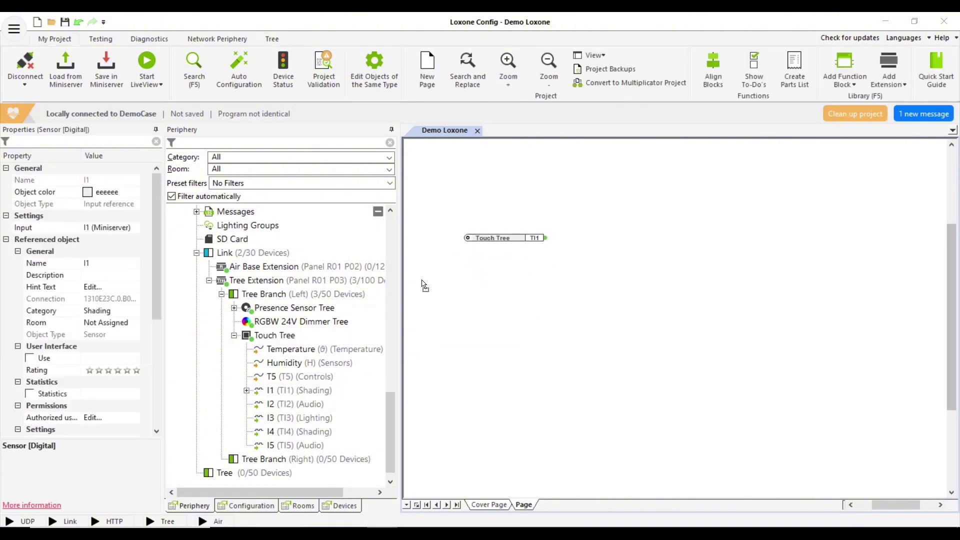
scroll(275, 360, down, 1)
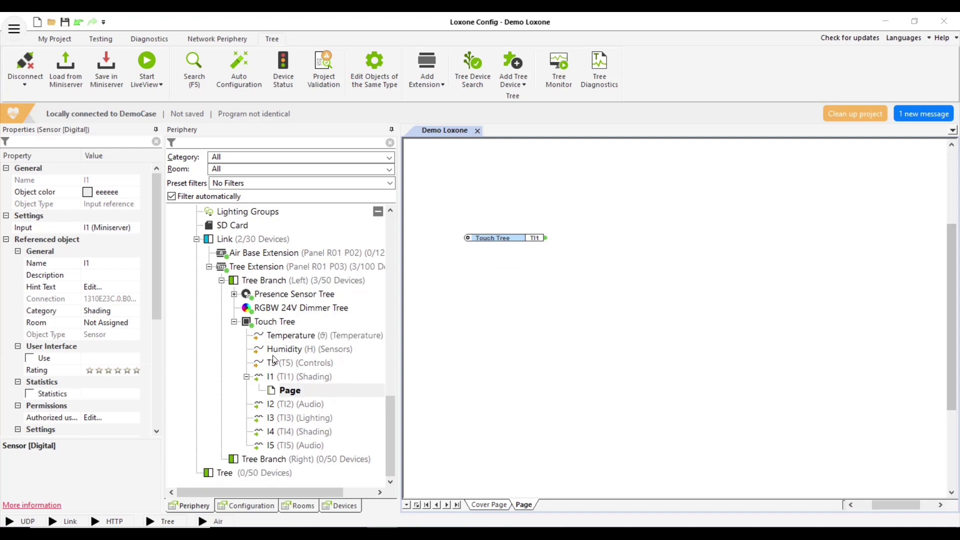
Place the Actuator (Relay) 1 (Q1) output block beside the TI1 input
click(234, 323)
scroll(254, 360, up, 9)
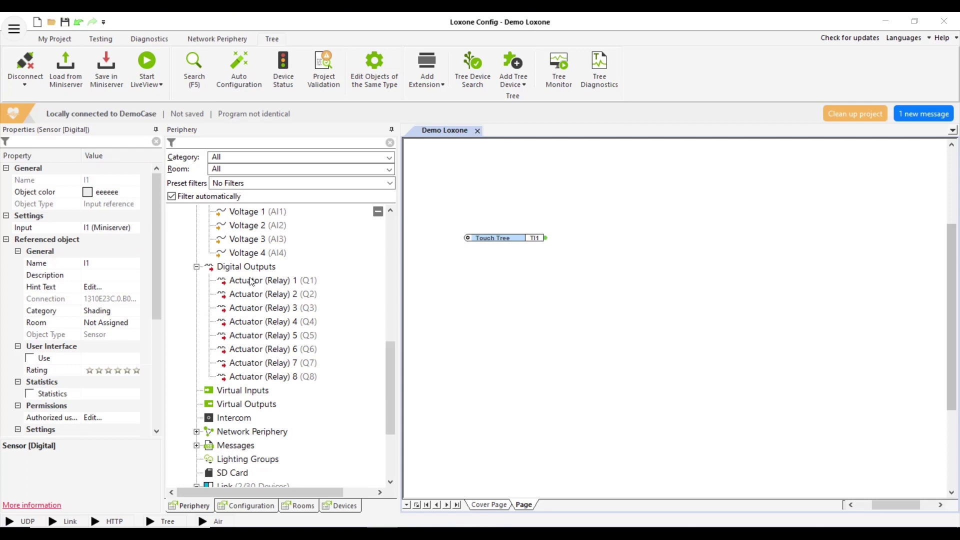
drag(251, 282, 649, 238)
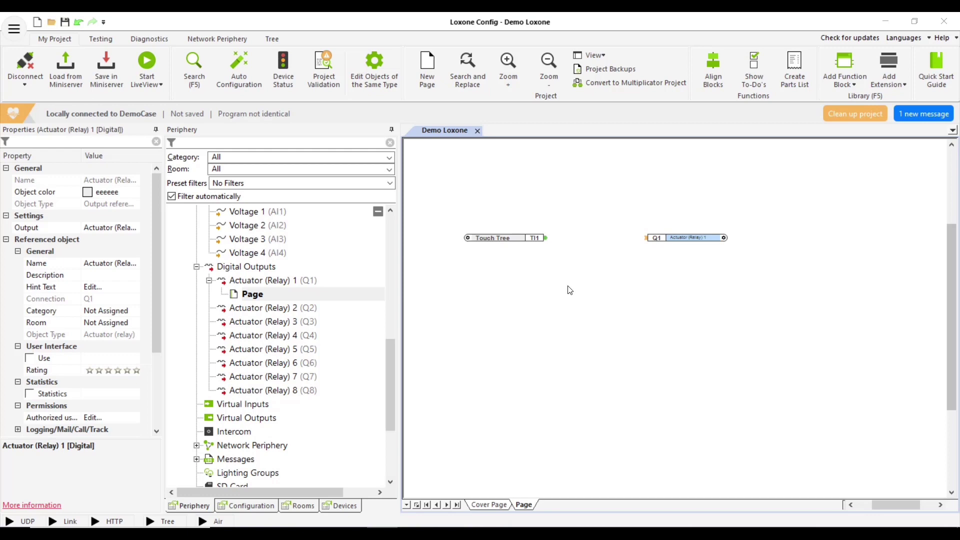
Pick the Switch block from the Buttons / Switches function block category
click(844, 83)
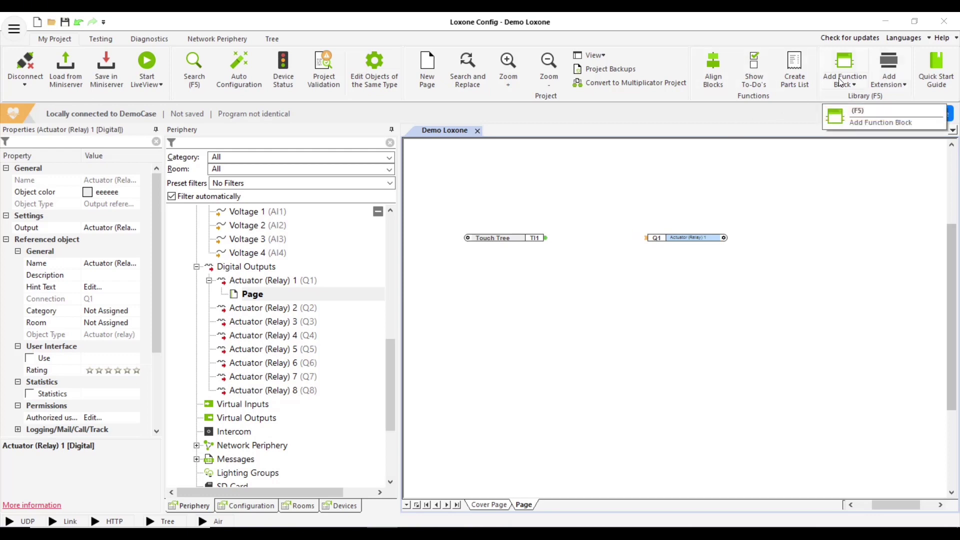
mouse_move(856, 102)
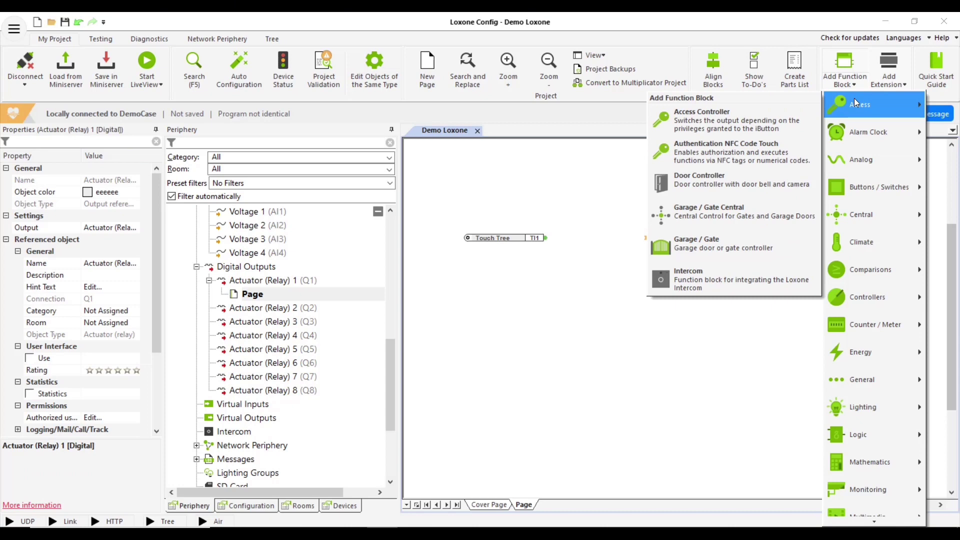
mouse_move(859, 187)
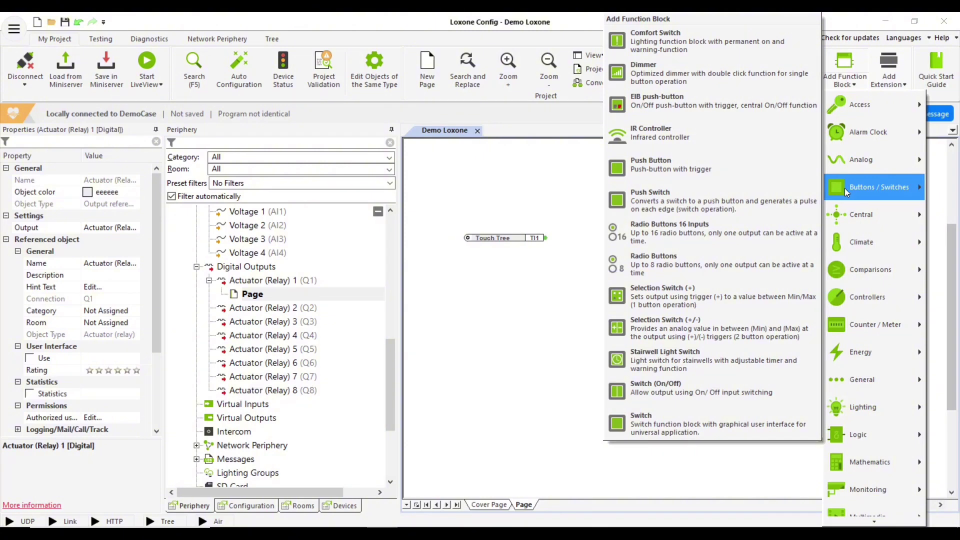
click(704, 431)
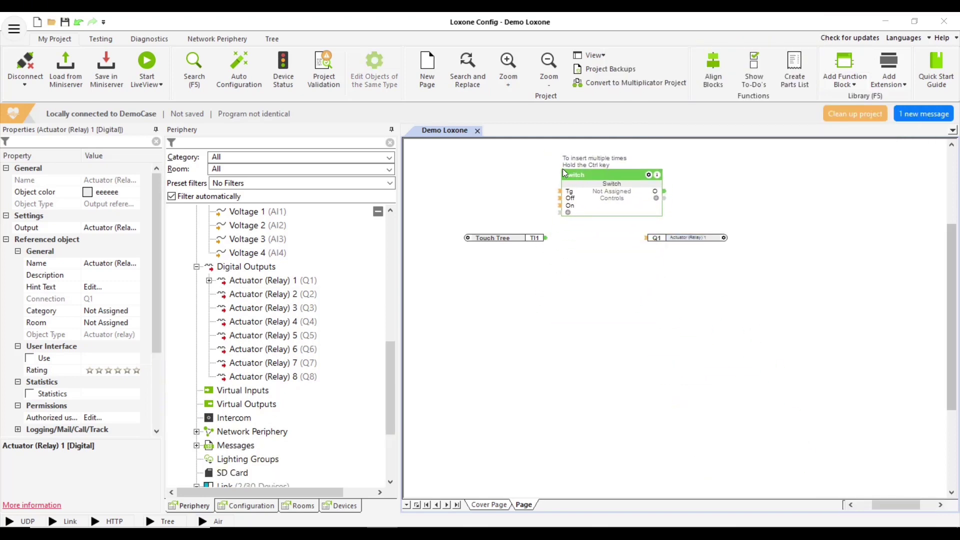
Drop the Switch block and line up the TI1 input and Q1 relay with it
click(563, 170)
drag(704, 239, 756, 192)
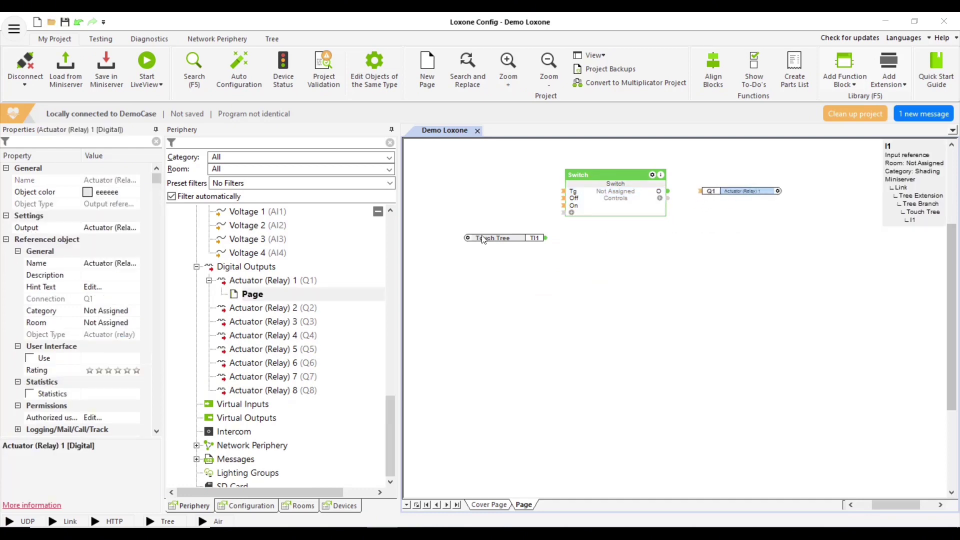
drag(479, 236, 455, 187)
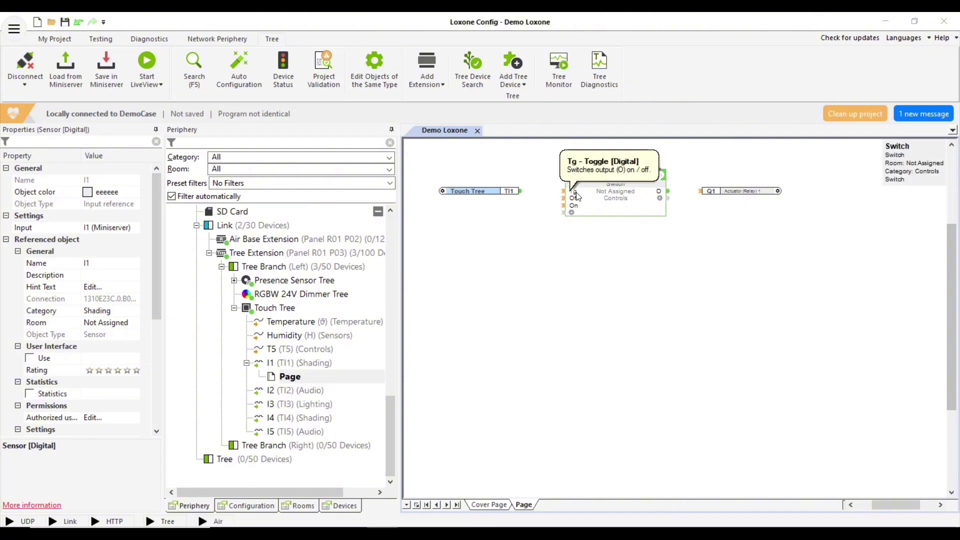
Wire TI1 to the Switch's Tg input and the Switch output to Q1
mouse_move(642, 195)
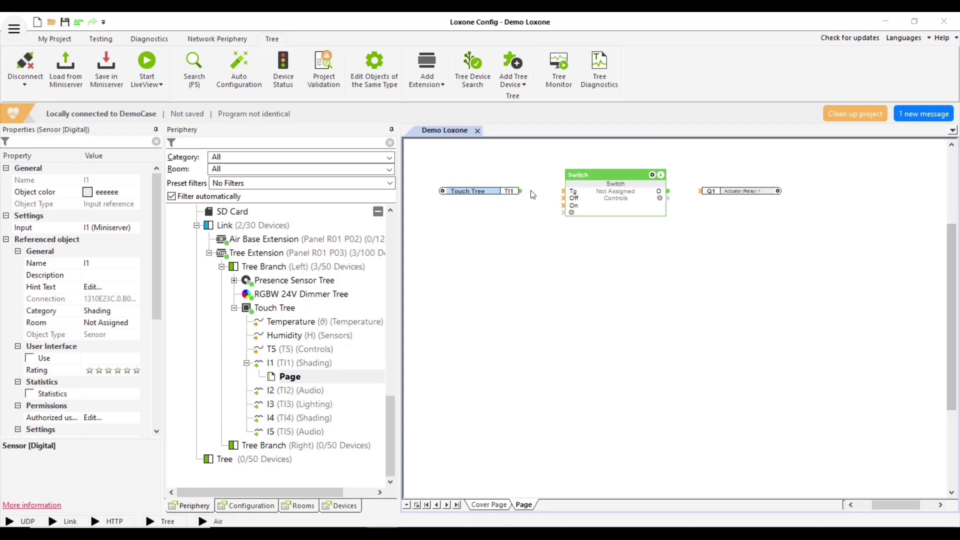
drag(521, 191, 564, 192)
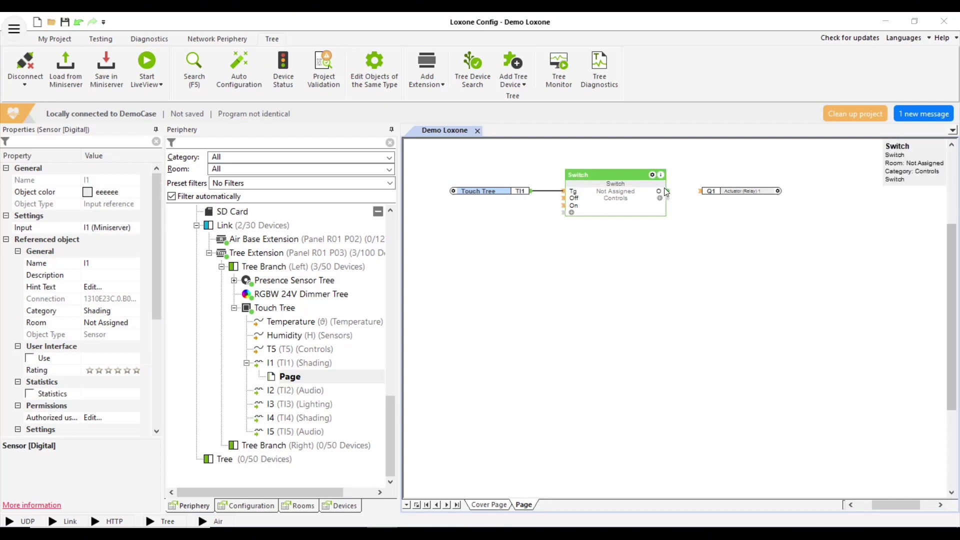
drag(667, 192, 703, 196)
click(656, 240)
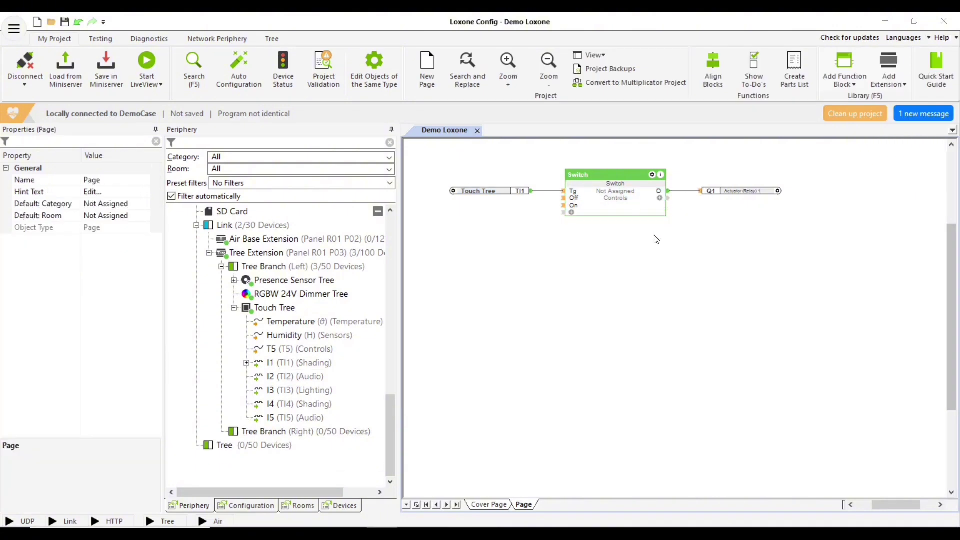
Save the Touch Tree switch wiring to the Miniserver
click(104, 74)
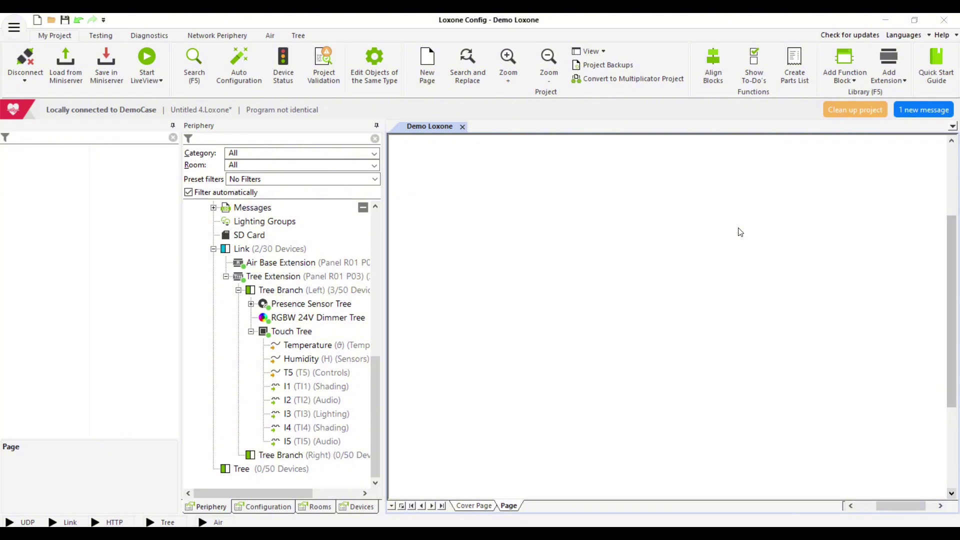
Search 'ligh' and place a Lighting Controller block on the page
click(194, 72)
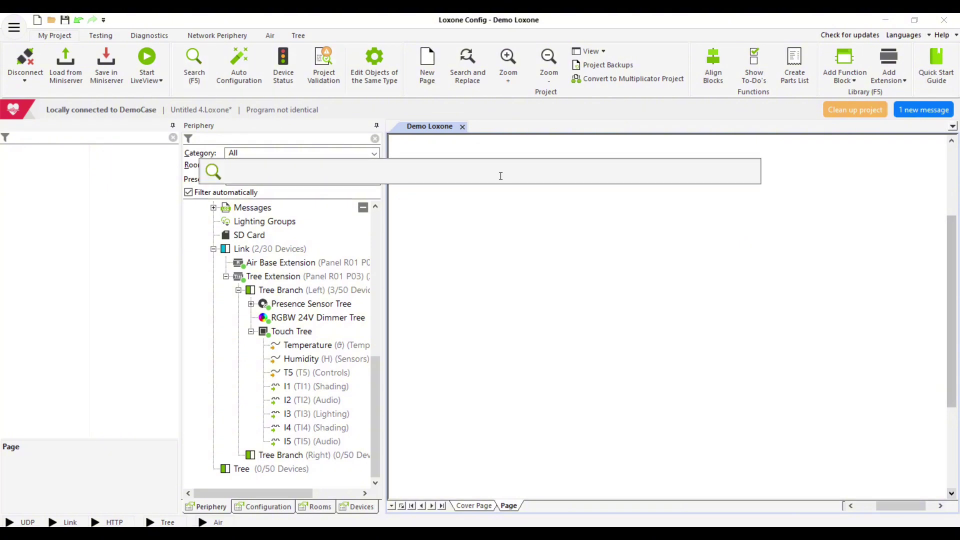
text(ligh)
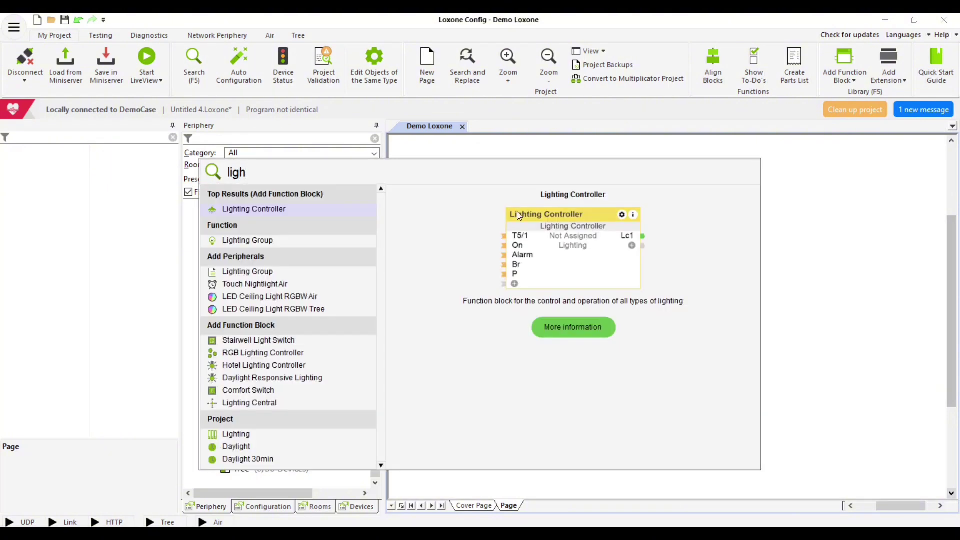
drag(517, 212, 596, 259)
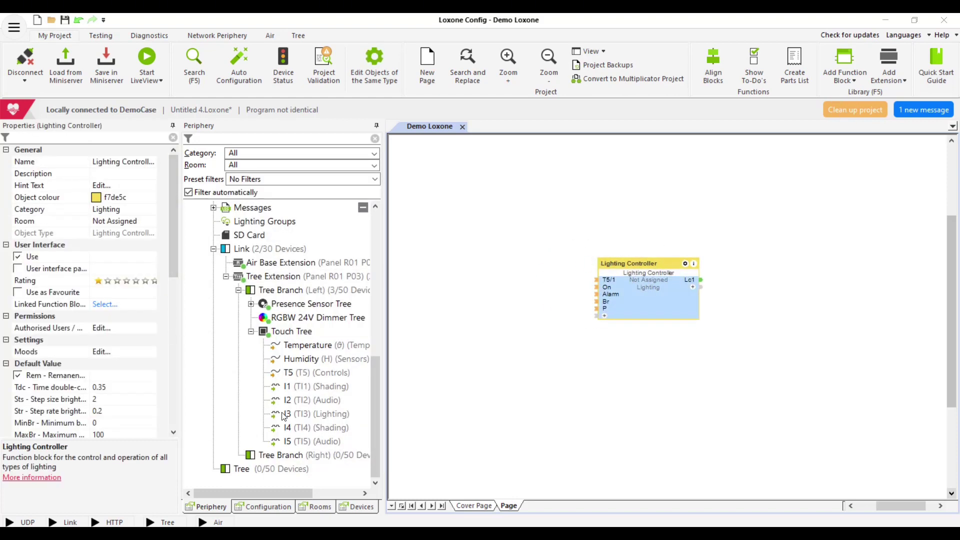
Wire Touch Tree I3 into T5/1 and connect the RGBW 24V Dimmer Tree to Lc1
drag(283, 416, 433, 273)
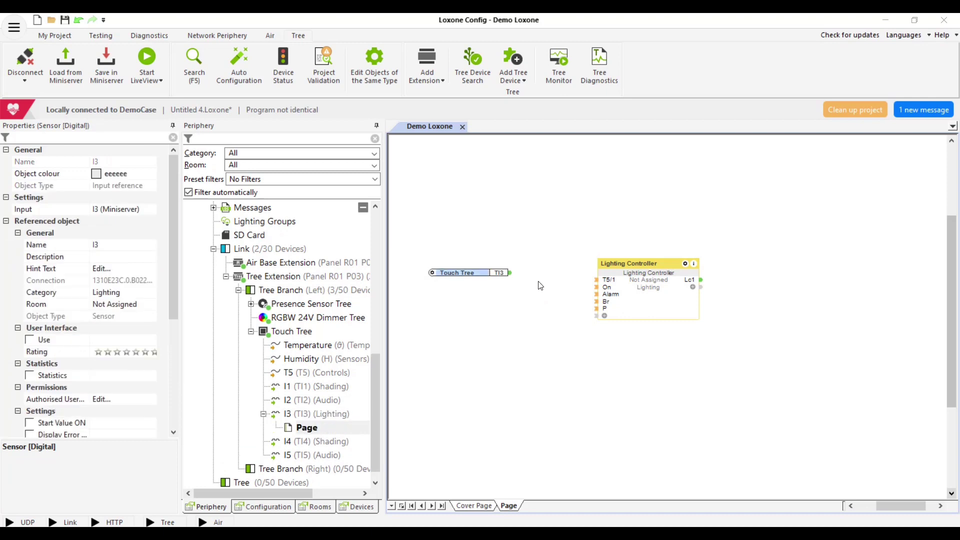
drag(511, 273, 597, 279)
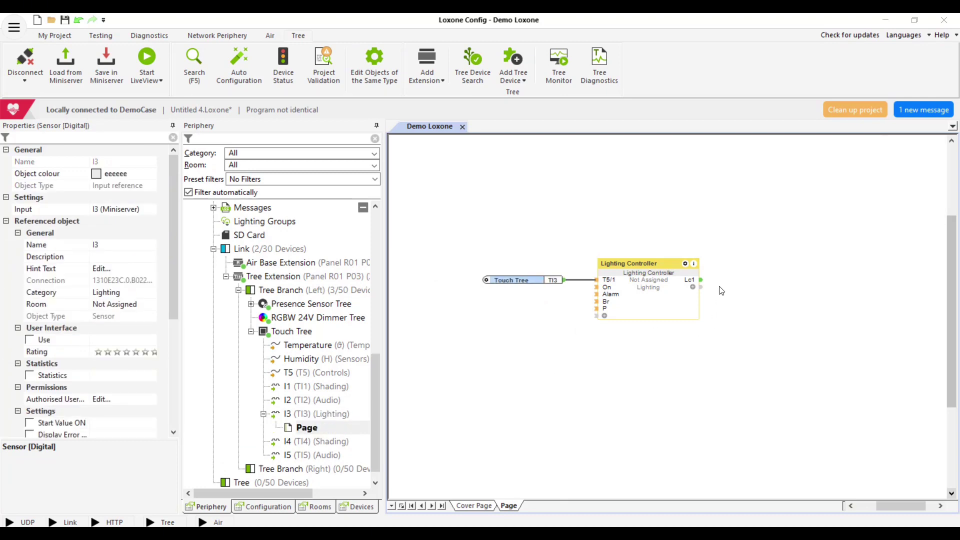
drag(288, 325, 750, 283)
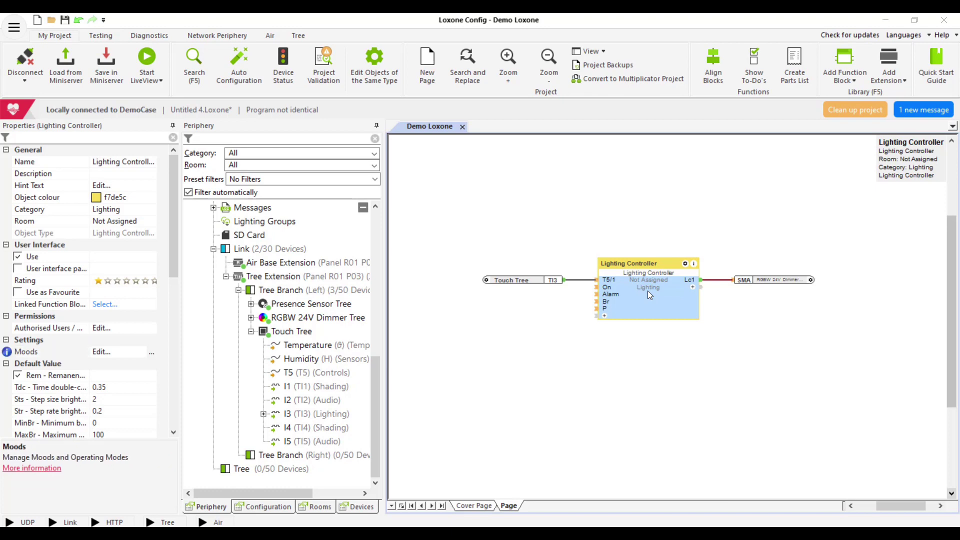
In the Lighting Controller's moods, delete Bright and add four new moods
double_click(647, 290)
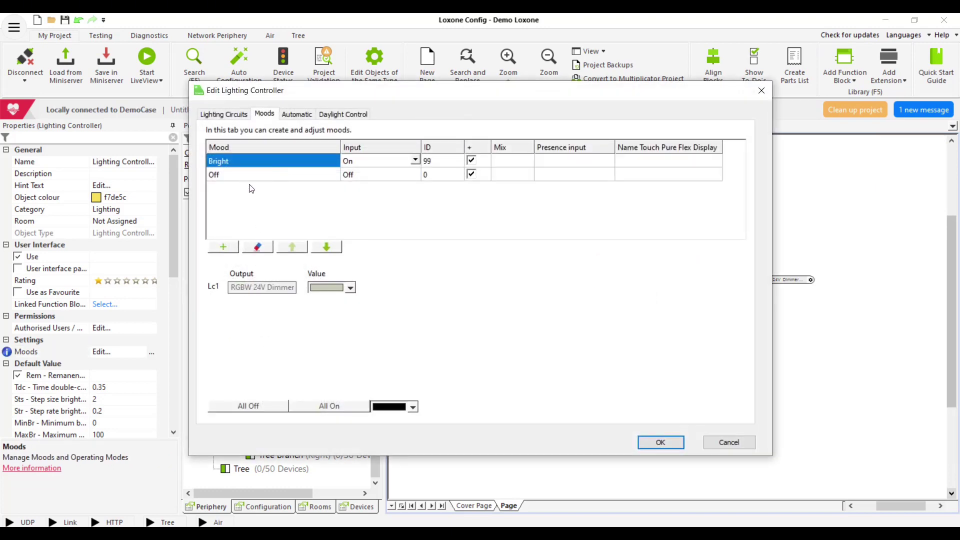
click(270, 248)
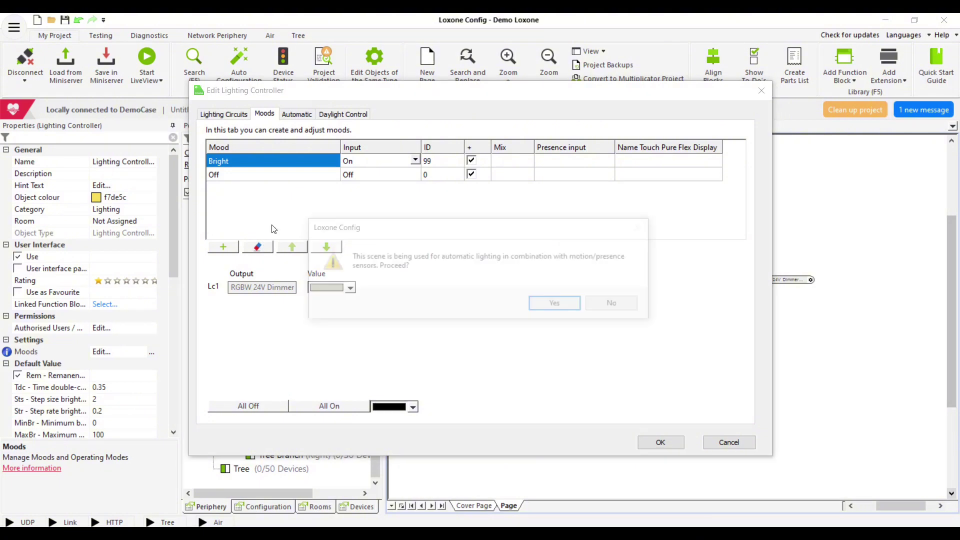
click(558, 305)
click(229, 250)
click(229, 250)
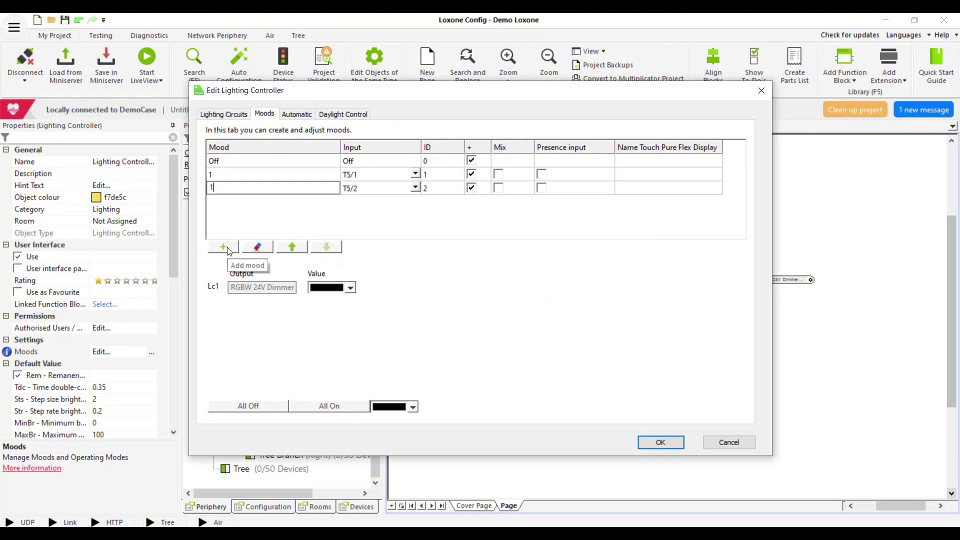
click(229, 250)
click(229, 250)
Set the first new mood on T5/1 to red
click(229, 178)
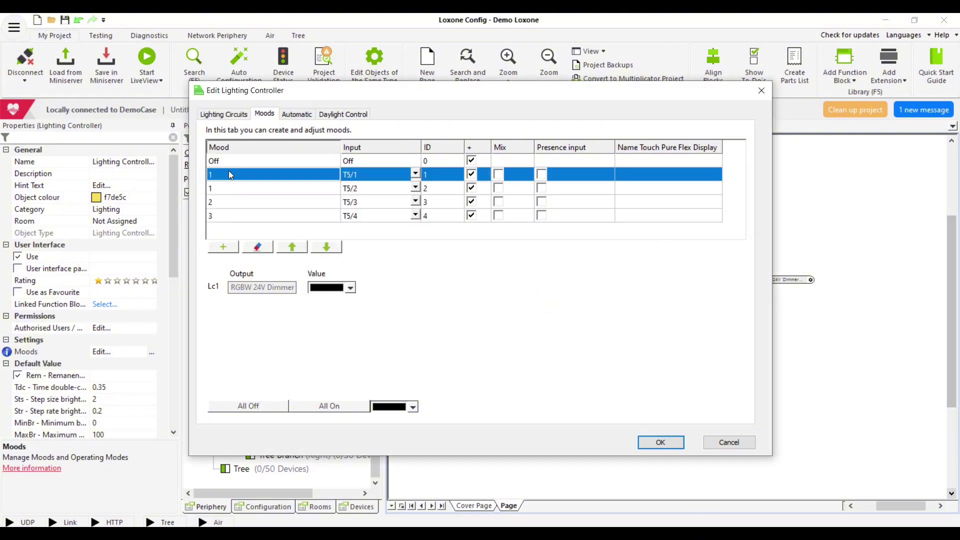
click(350, 289)
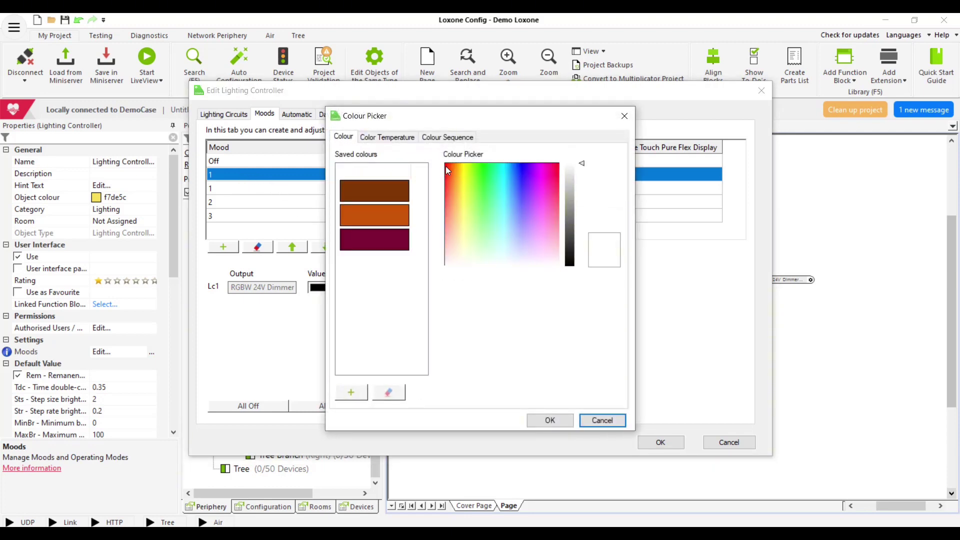
click(445, 164)
click(549, 419)
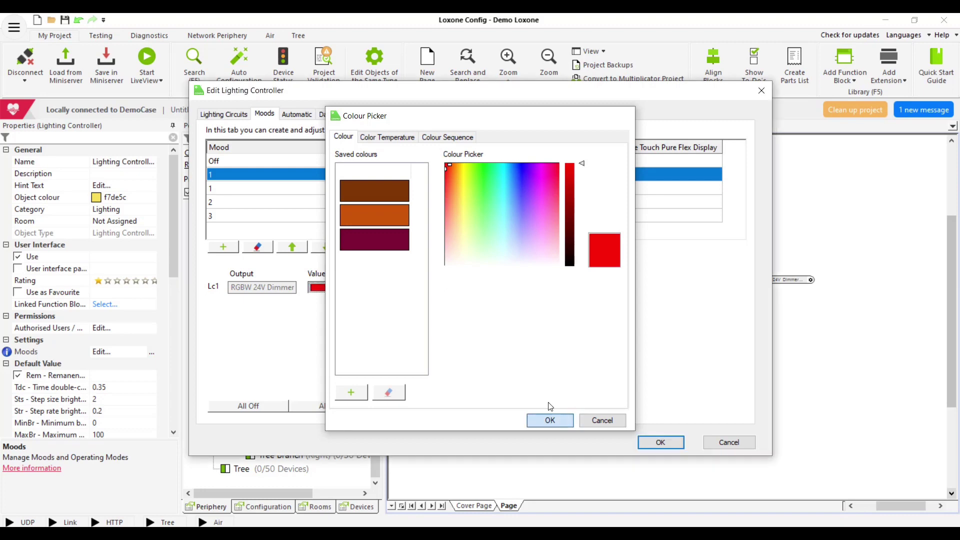
click(230, 180)
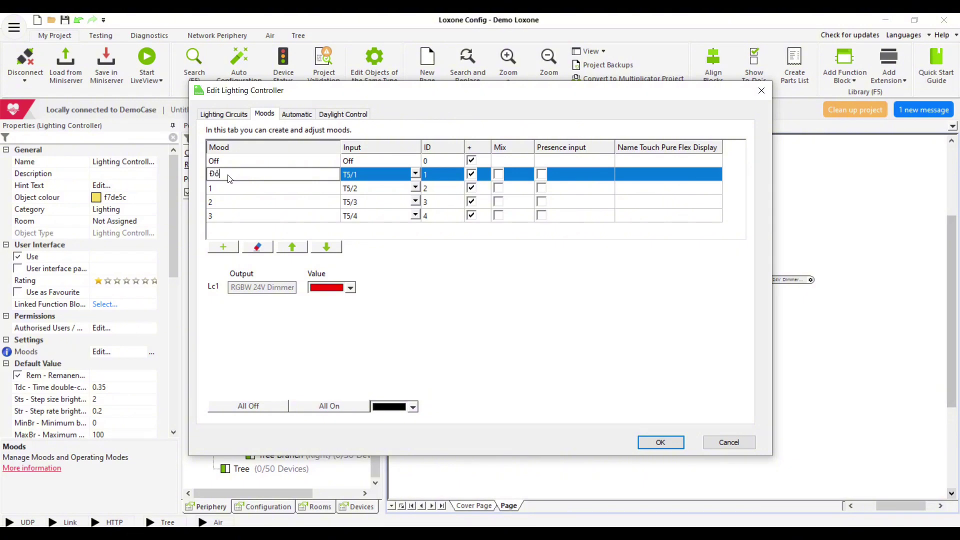
Name the first mood Đỏ and the second Xanh lá, coloured green
text(Đỏ)
key(Return)
click(247, 194)
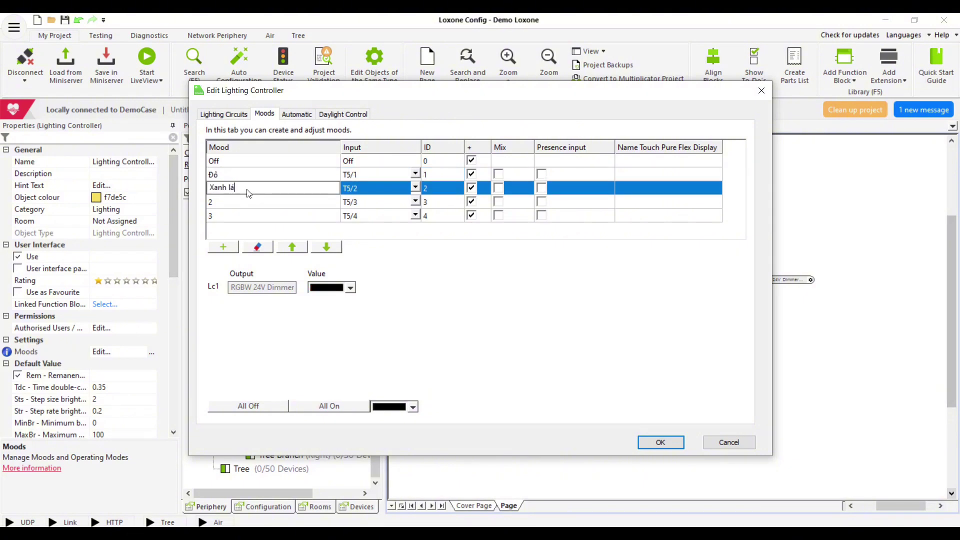
text(Xanh lá)
click(351, 289)
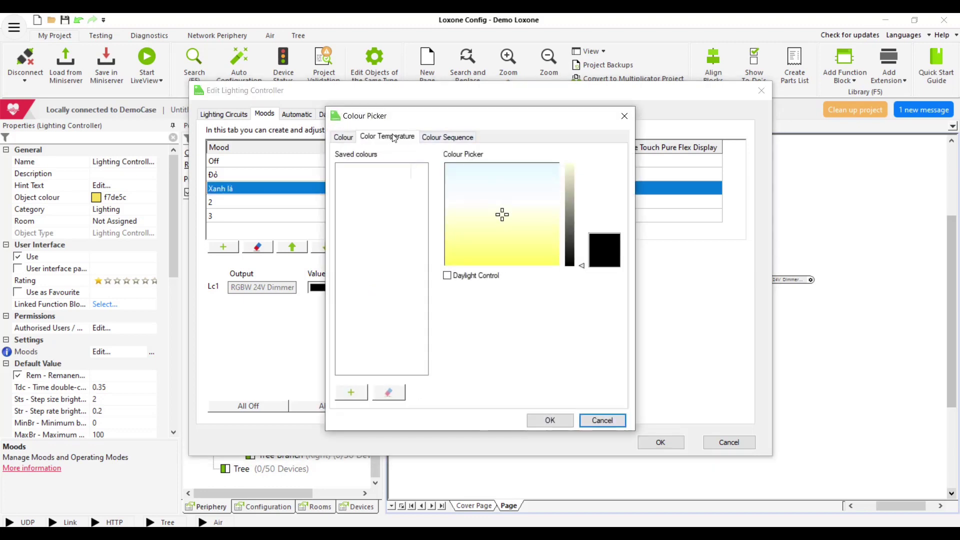
click(344, 138)
click(482, 168)
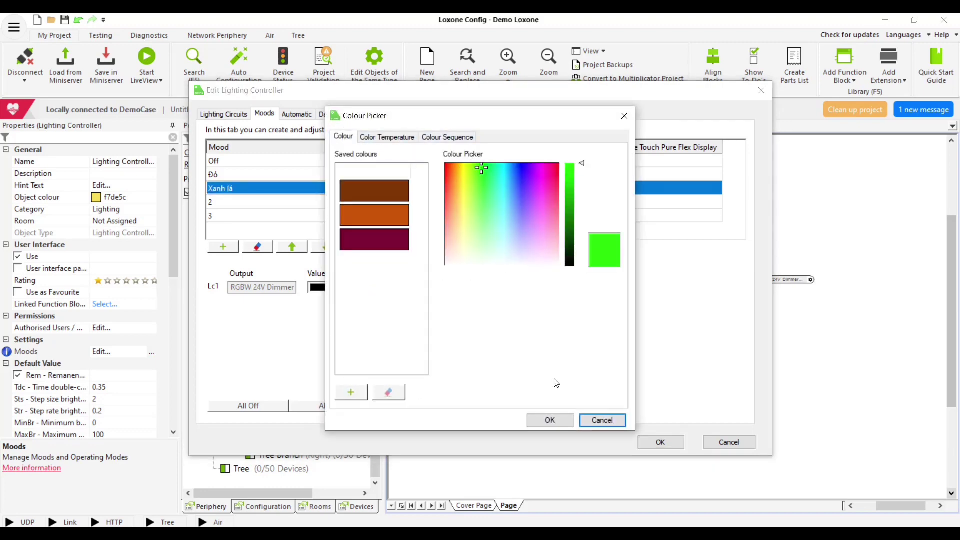
click(555, 421)
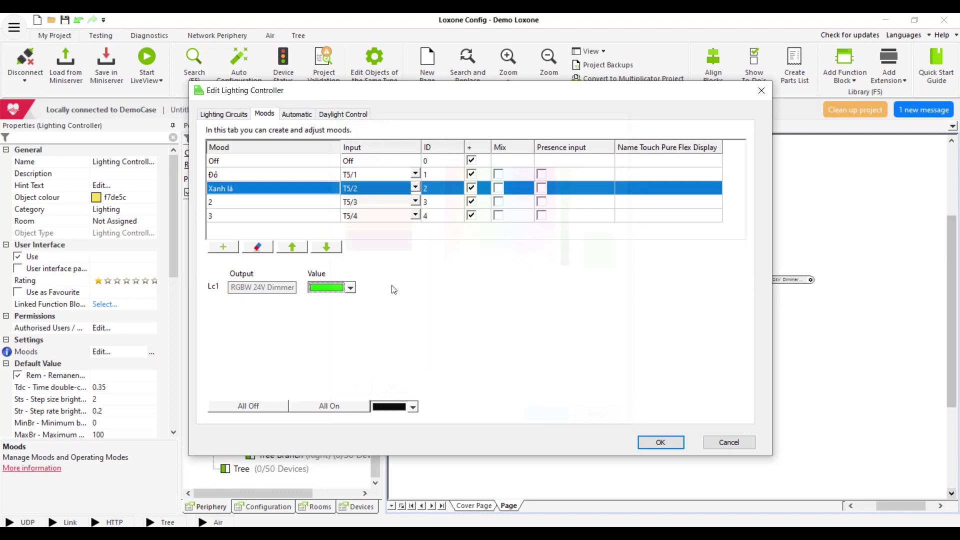
Rename the T5/3 mood Xanh dương and colour it blue
click(287, 202)
click(279, 207)
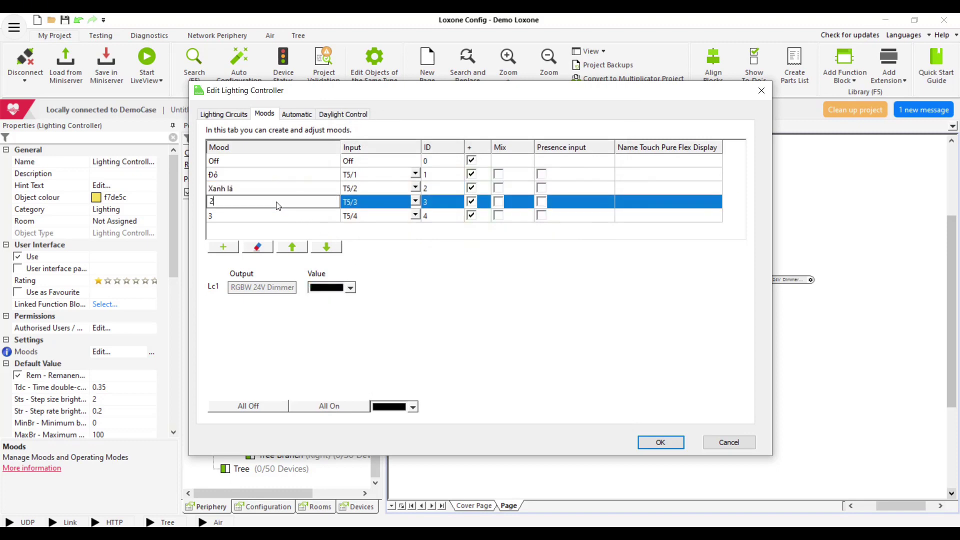
text(Xanh dương)
click(351, 289)
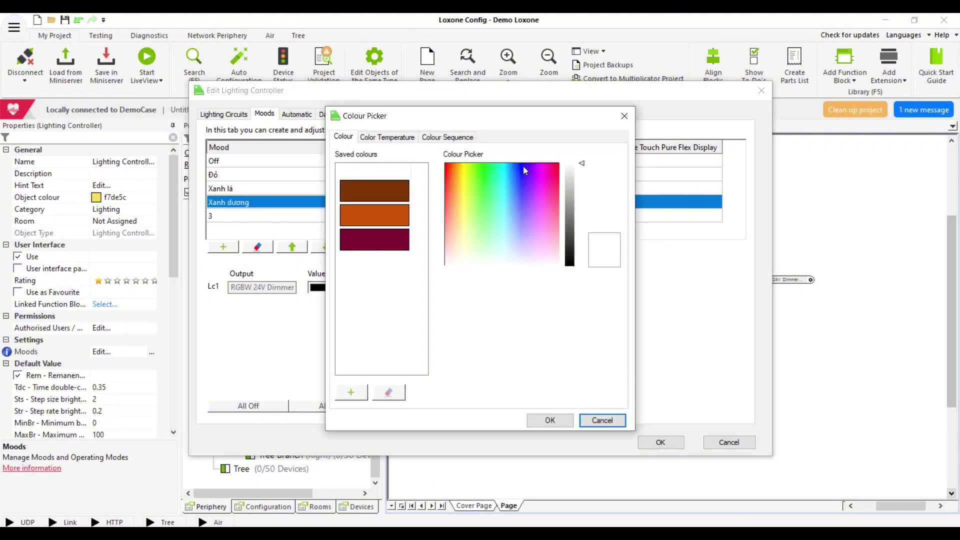
click(525, 171)
click(550, 420)
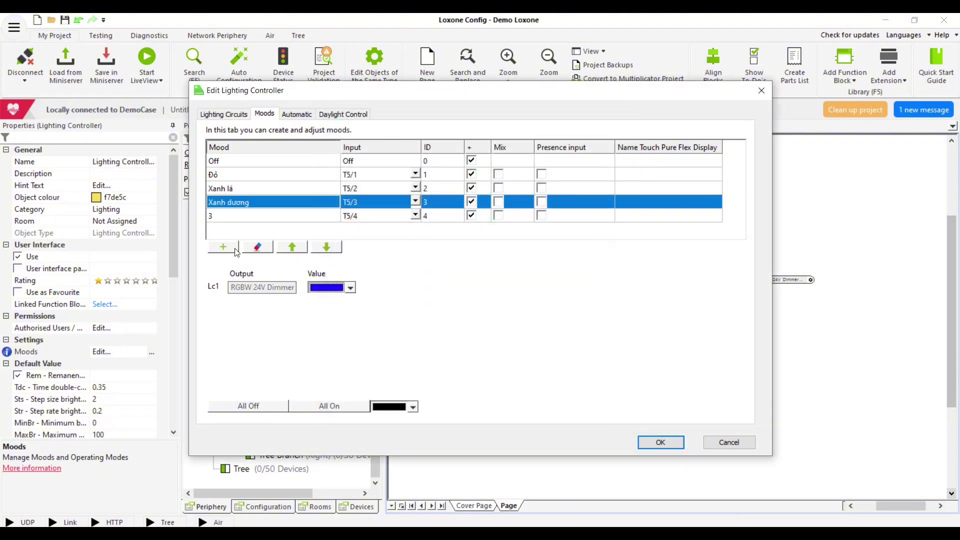
Rename the T5/4 mood Vàng, colour it yellow, and apply the mood changes
click(232, 218)
text(Va)
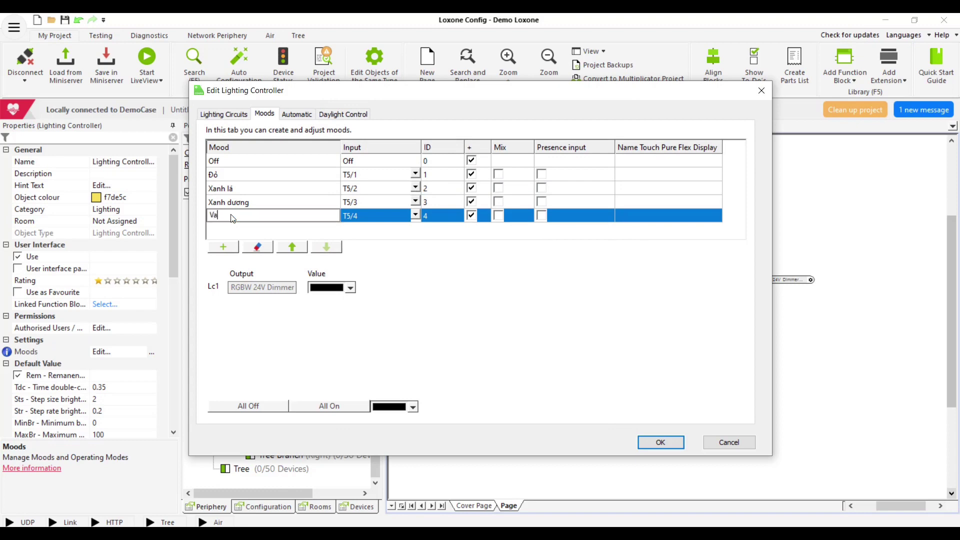
text(ngf)
click(351, 289)
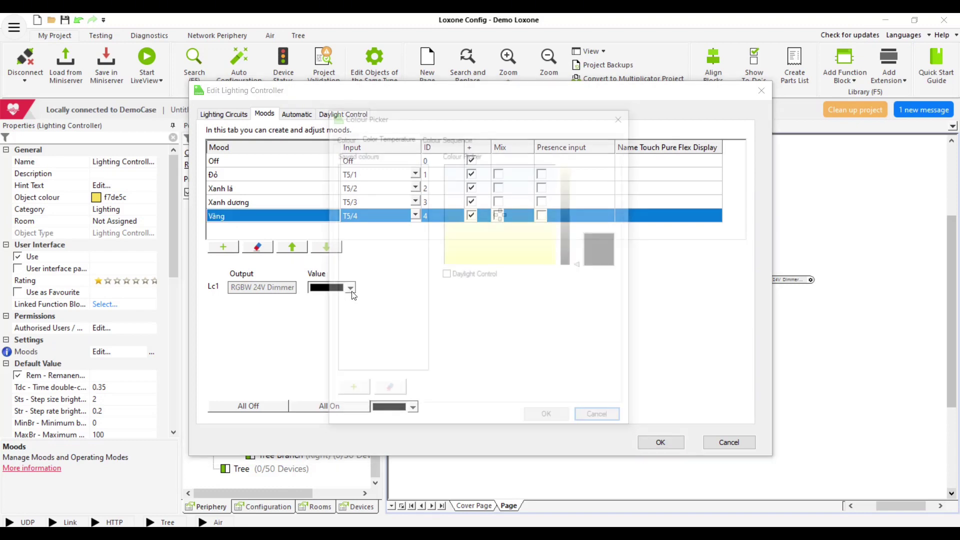
click(346, 138)
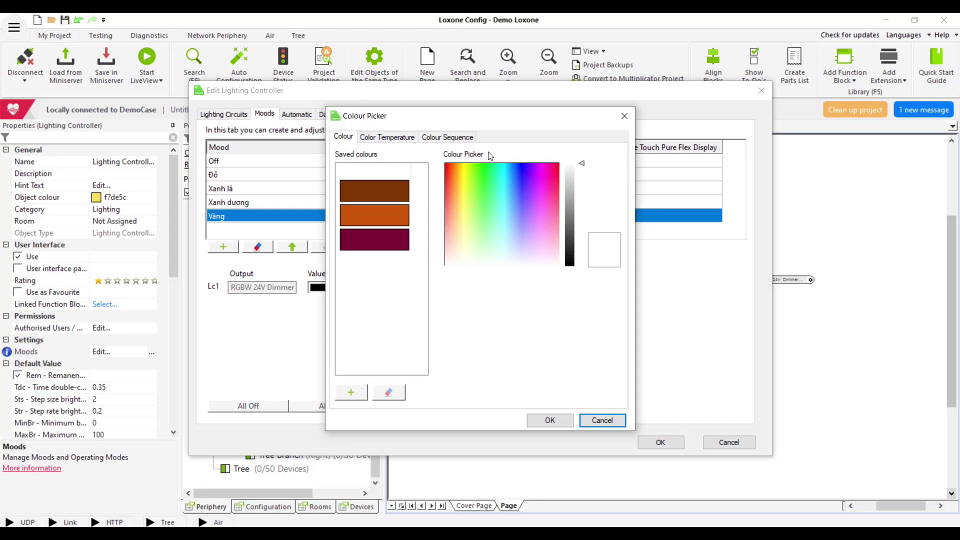
click(464, 167)
click(550, 420)
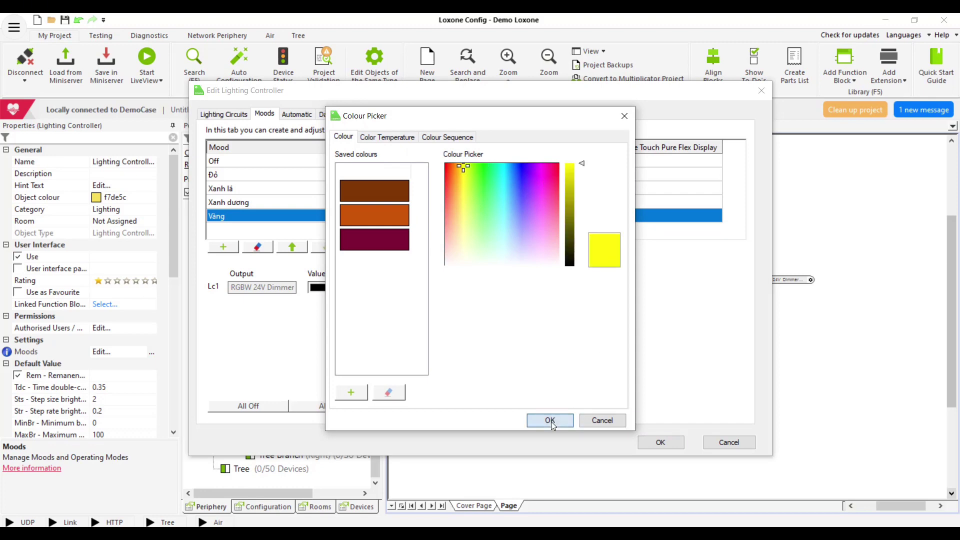
click(658, 442)
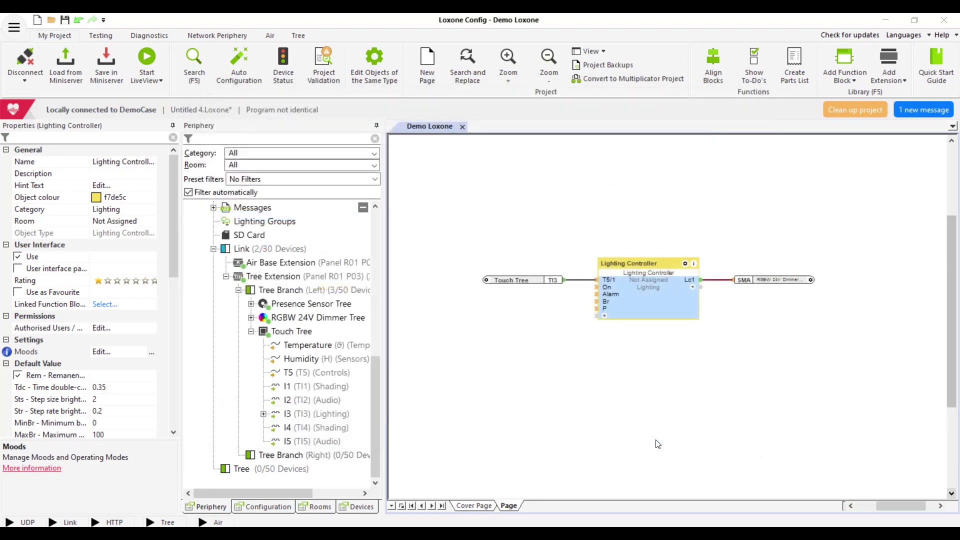
Save the four-mood program to the Miniserver and reopen the Lighting Controller's mood settings
click(108, 60)
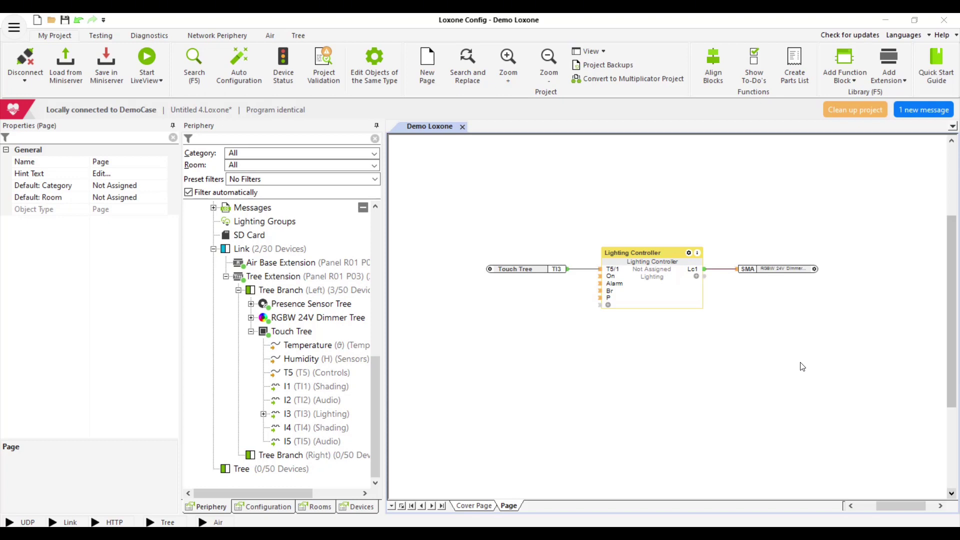
double_click(645, 283)
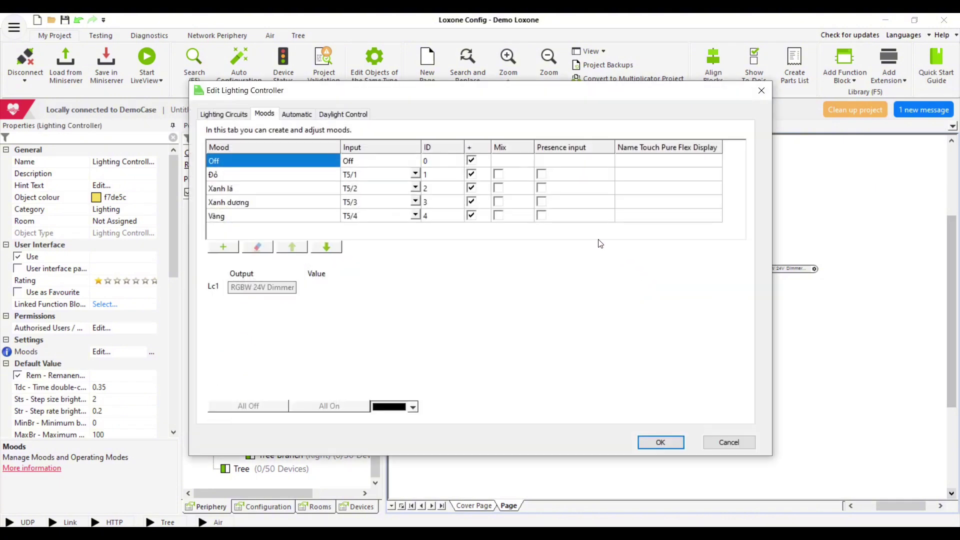
Enable the presence input for the Xanh lá mood and show P/2 on the Lighting Controller block
click(542, 189)
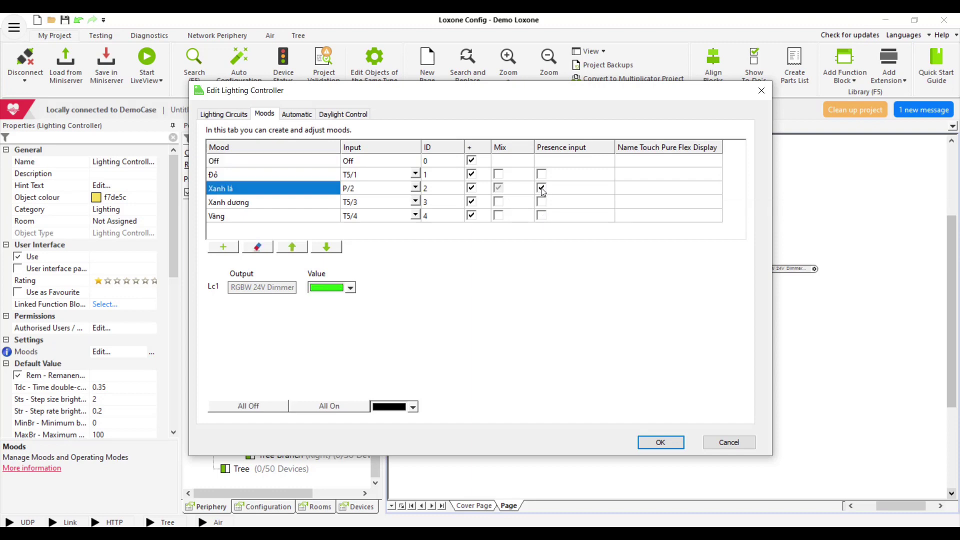
click(661, 442)
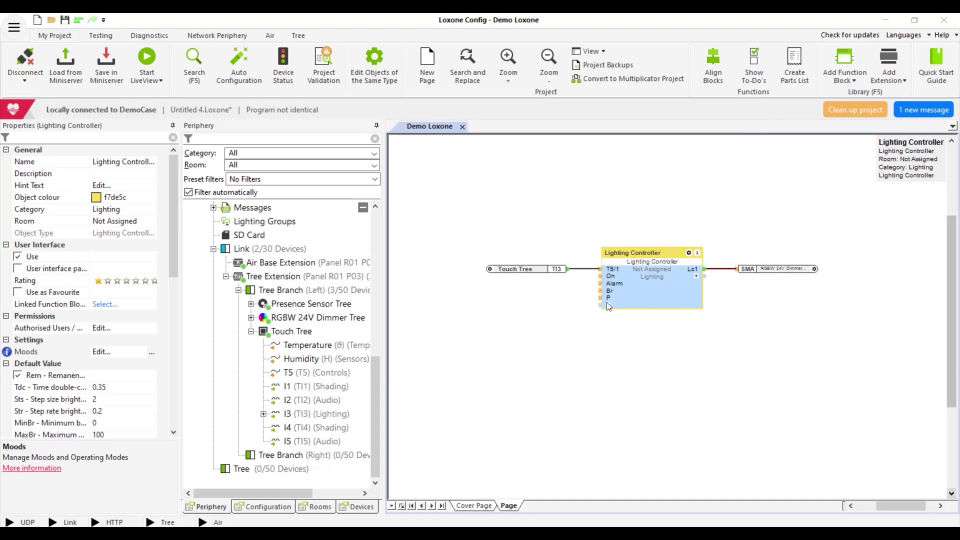
double_click(610, 309)
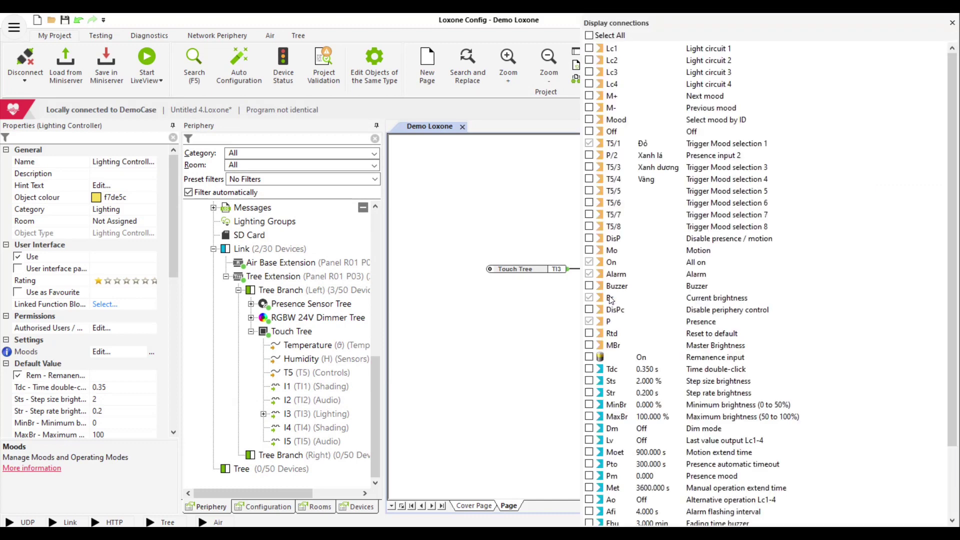
click(589, 156)
click(542, 207)
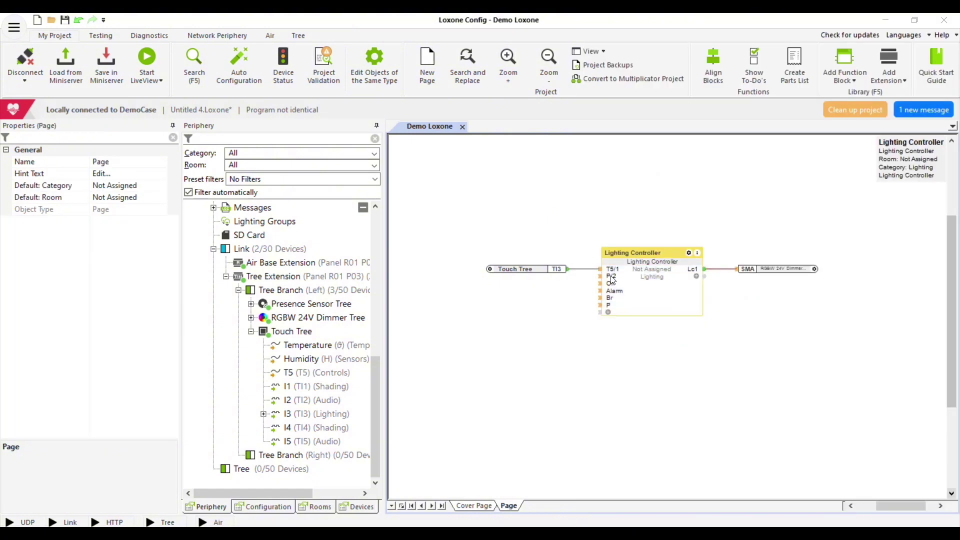
Place the Presence Sensor Tree's Motion (Mo) input beside the Lighting Controller
click(251, 304)
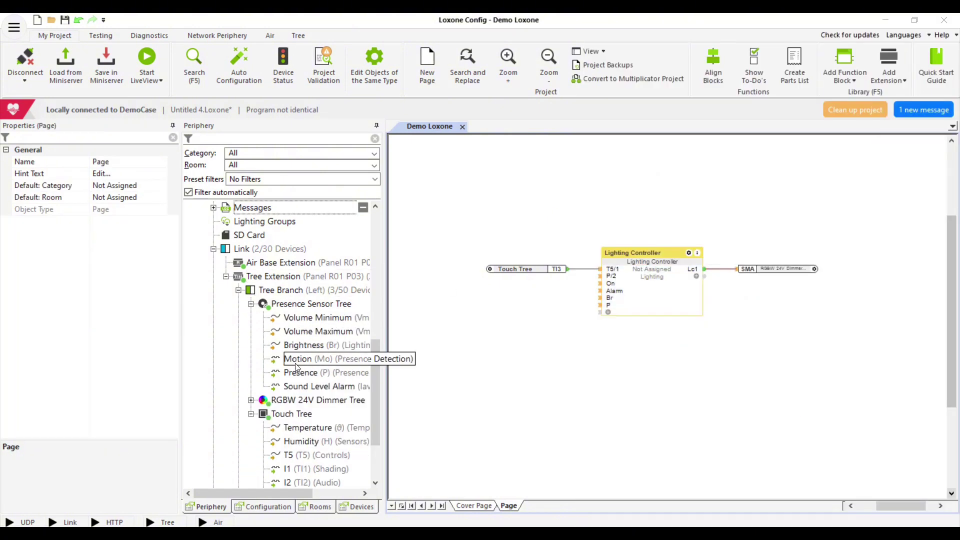
drag(308, 359, 523, 315)
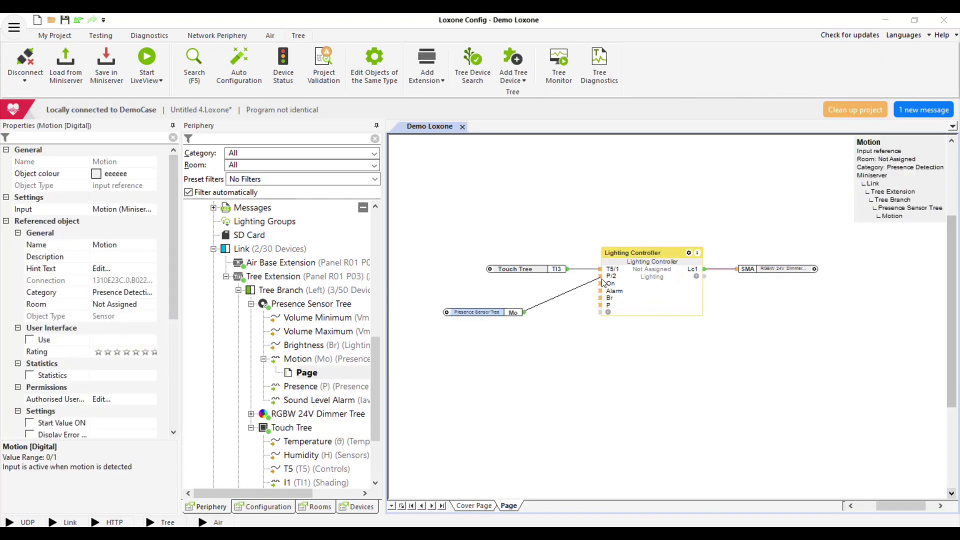
click(553, 382)
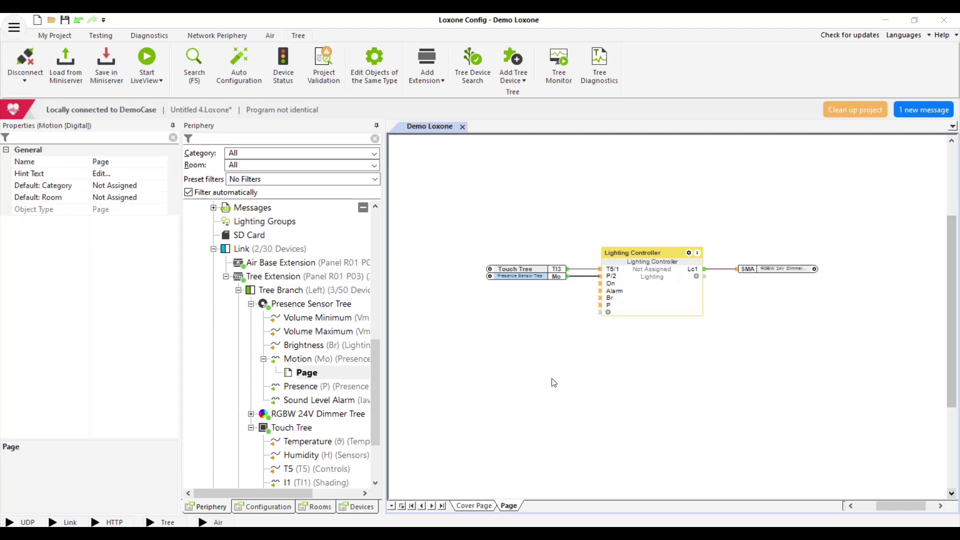
click(559, 280)
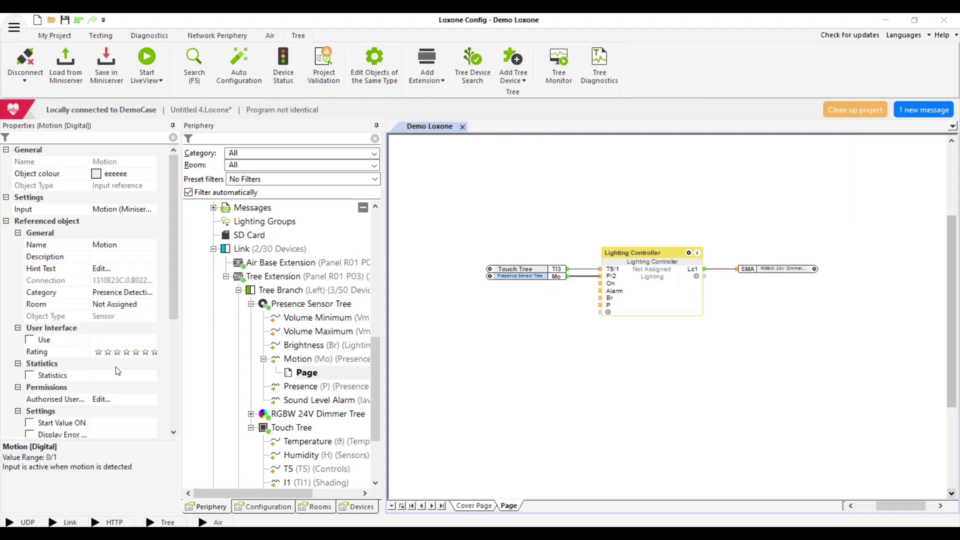
scroll(116, 369, down, 3)
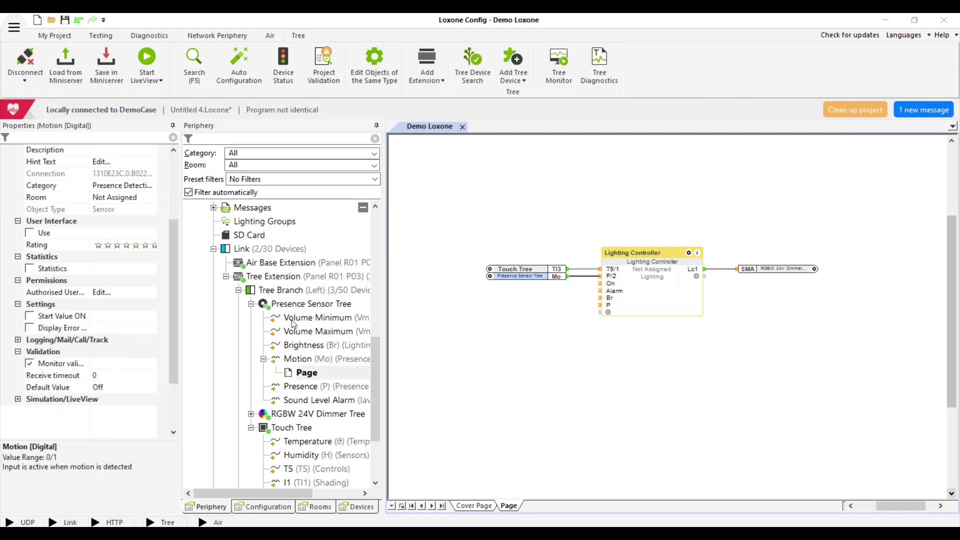
Set the Presence Sensor Tree's Overrun Time Presence to 5 seconds
click(297, 305)
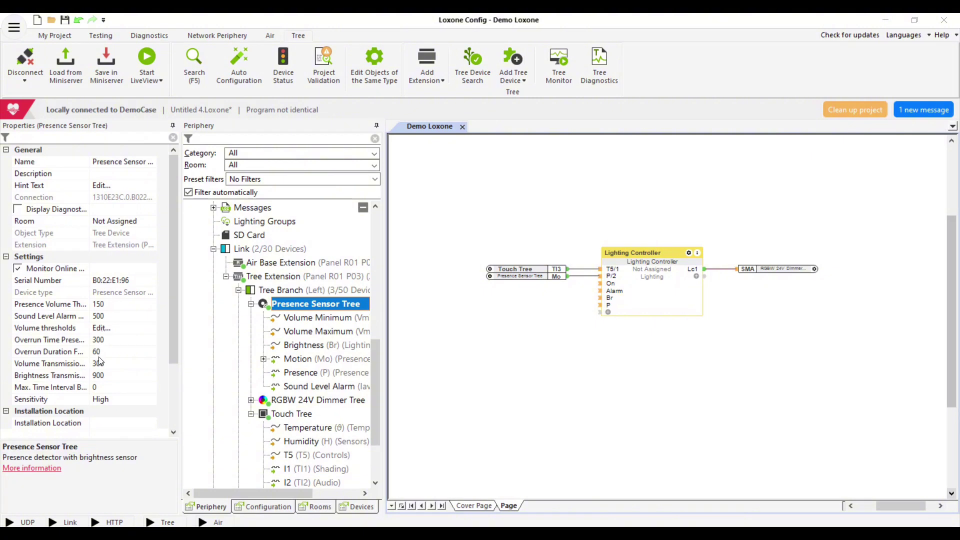
click(99, 340)
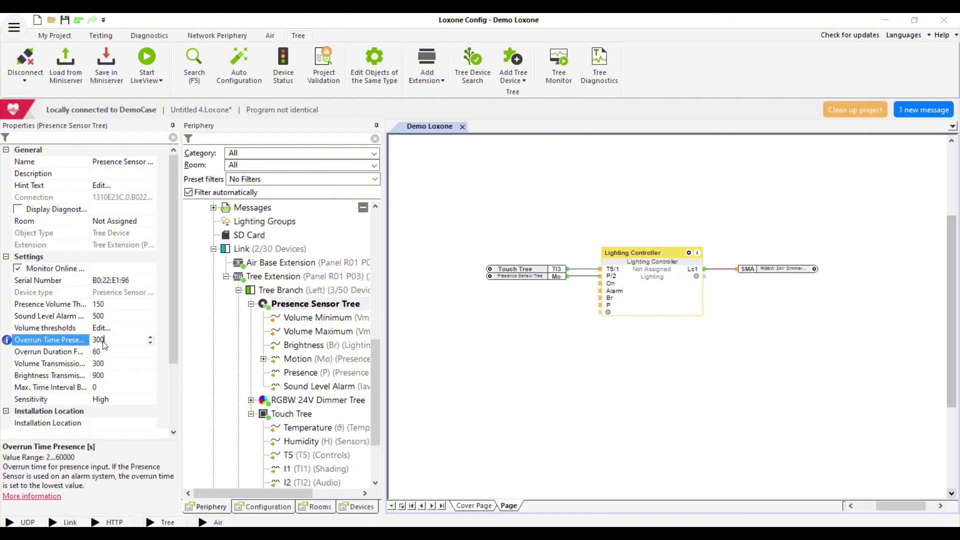
text(5)
click(100, 350)
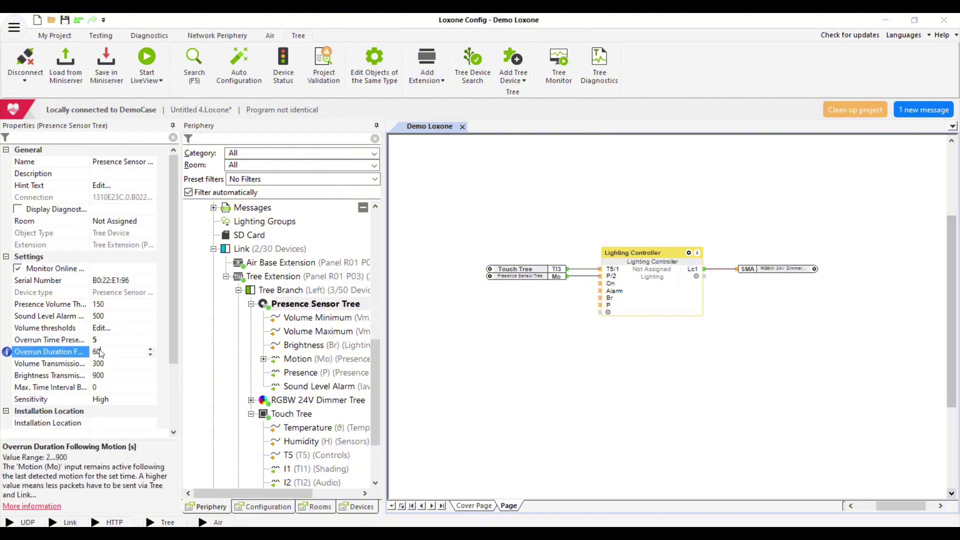
Change the Lighting Controller's Met manual operation time from 3600 to 5
click(574, 317)
click(629, 277)
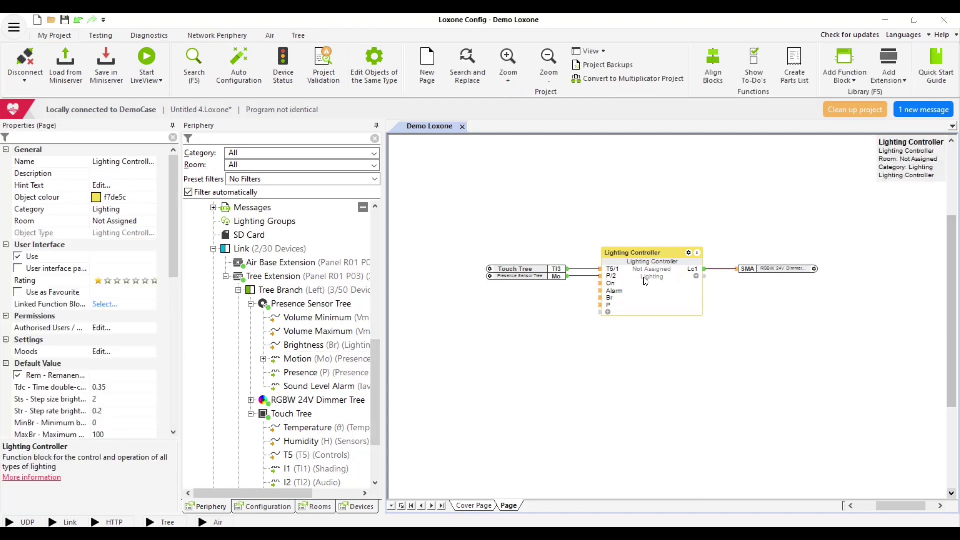
scroll(119, 363, down, 6)
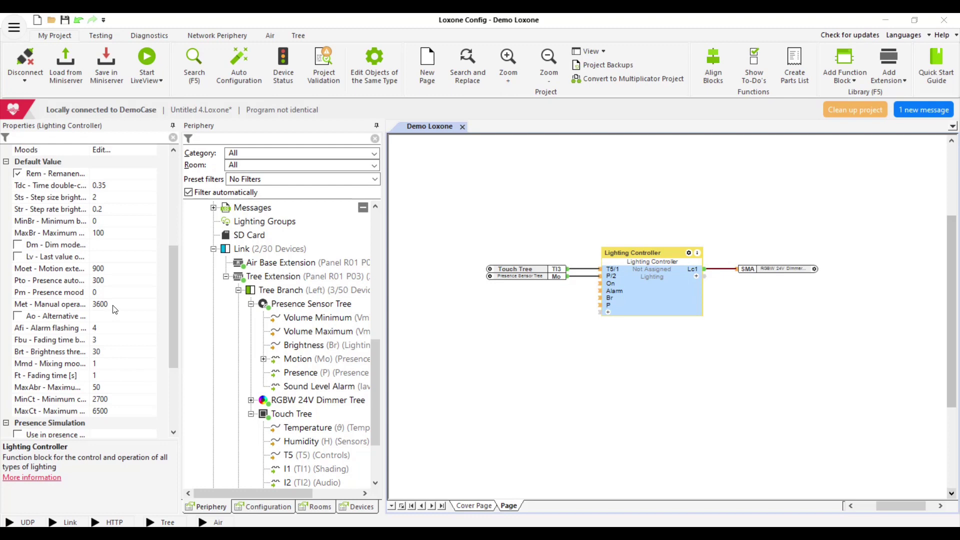
click(113, 305)
click(113, 305)
text(5)
click(490, 385)
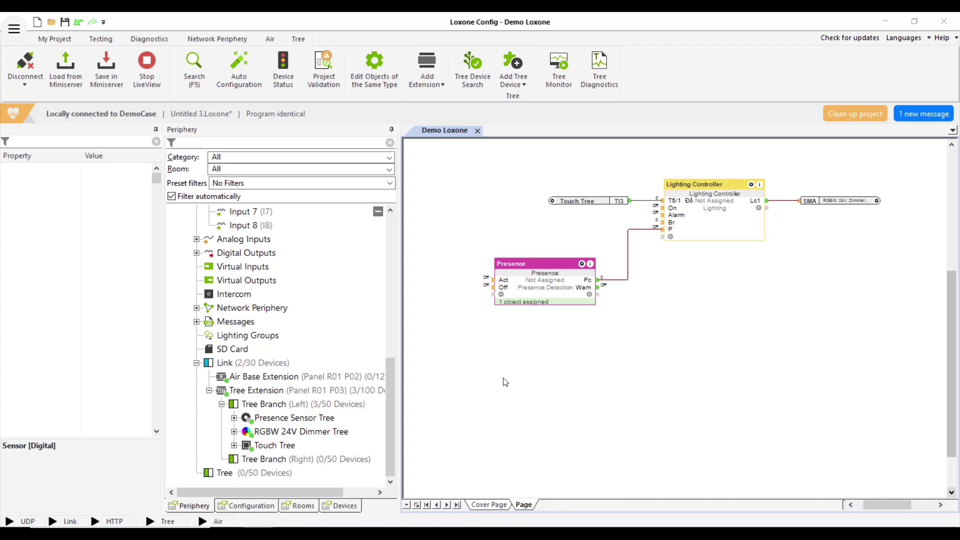
Search for the Burglar Alarm function and place its block on the page
click(194, 63)
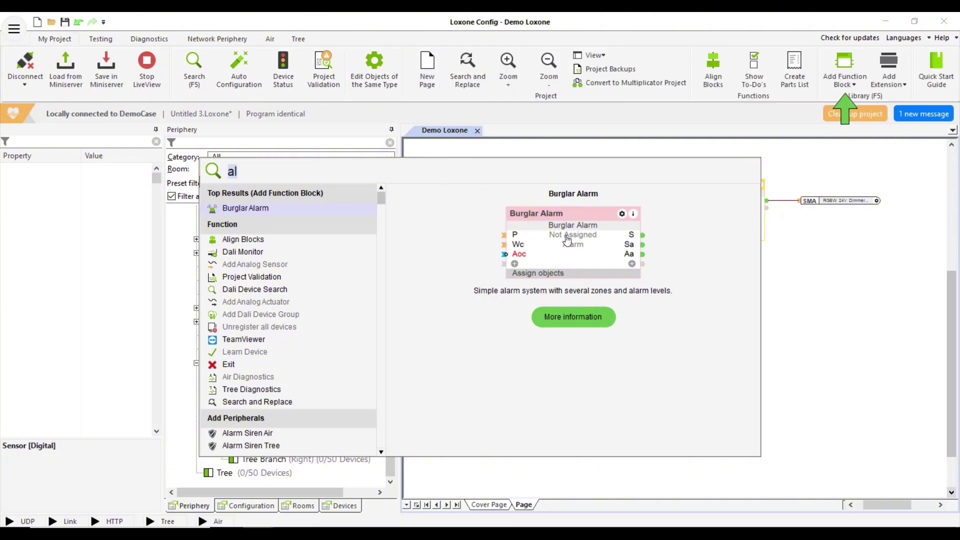
key(Return)
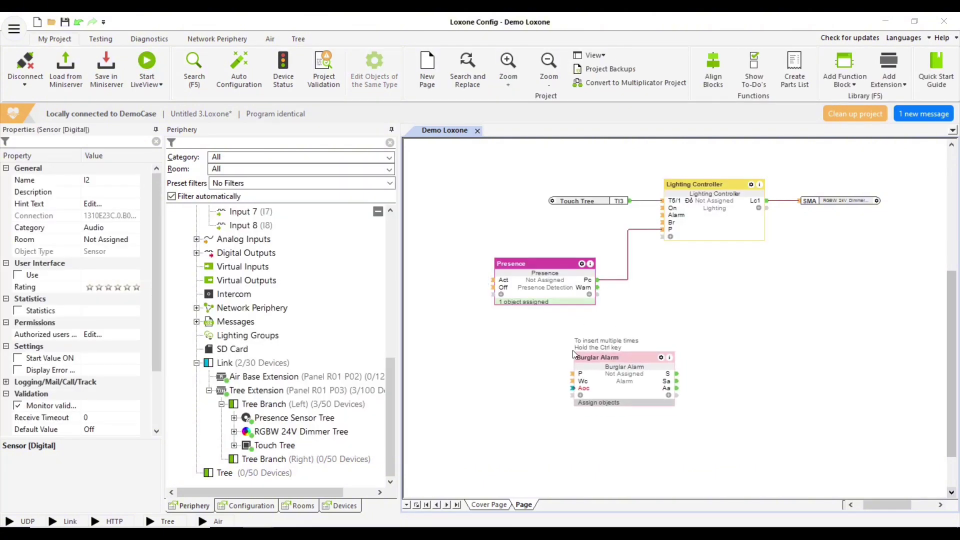
click(587, 349)
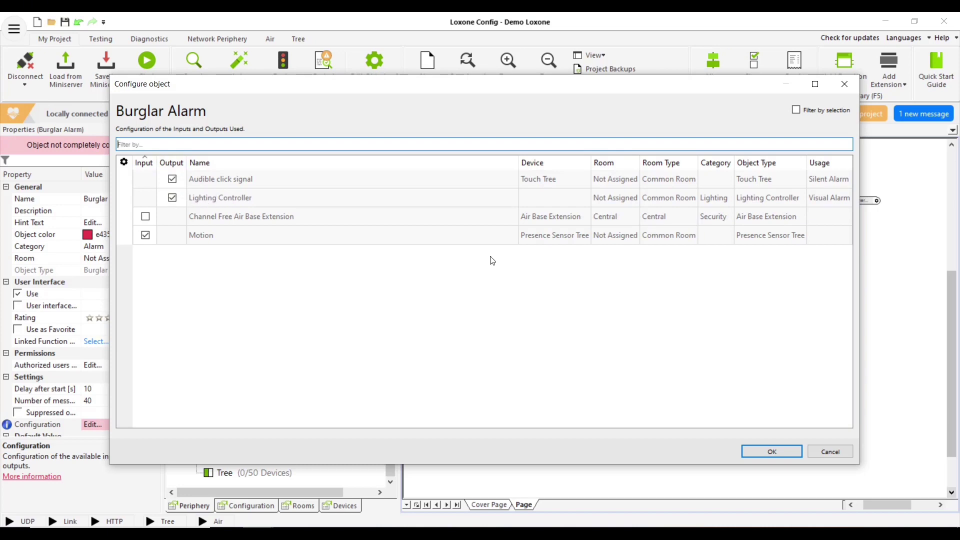
Confirm the Burglar Alarm's object assignments and nudge the block slightly right and down
click(753, 451)
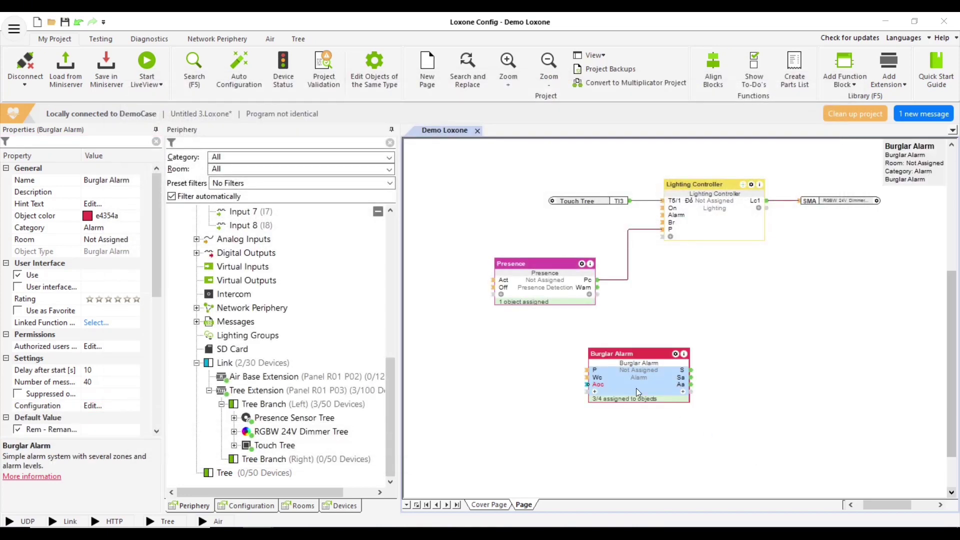
drag(629, 385, 642, 387)
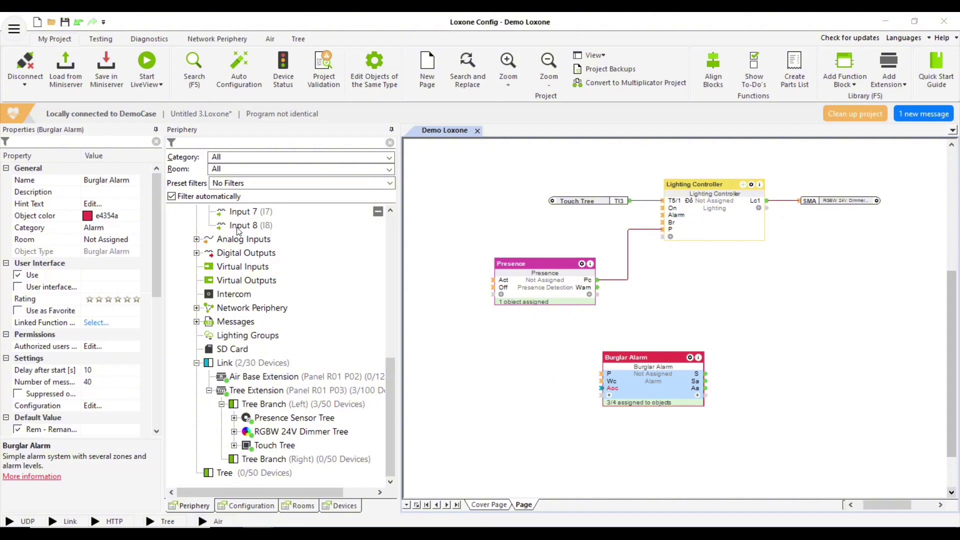
Place Input 8 on the page and wire it into the Burglar Alarm's Wc input
drag(234, 227, 459, 368)
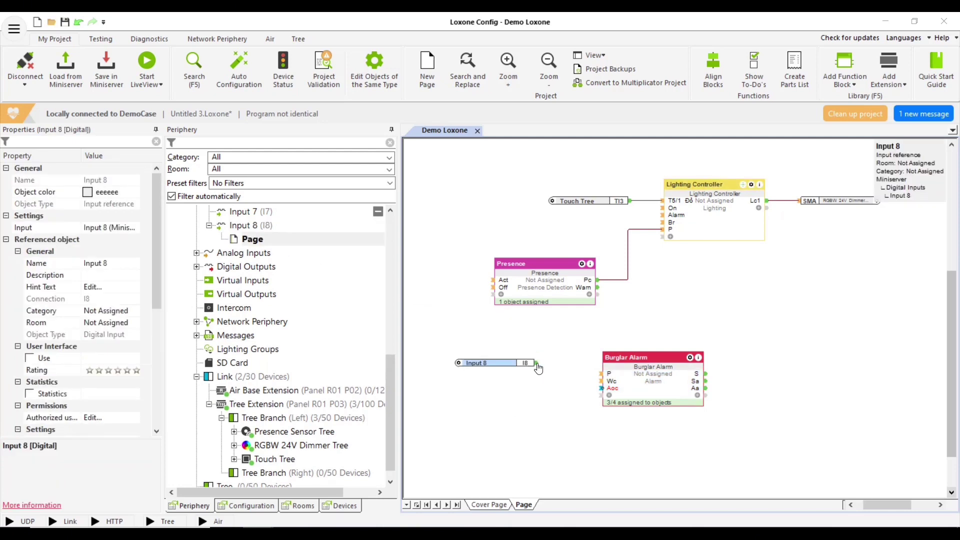
drag(536, 363, 602, 382)
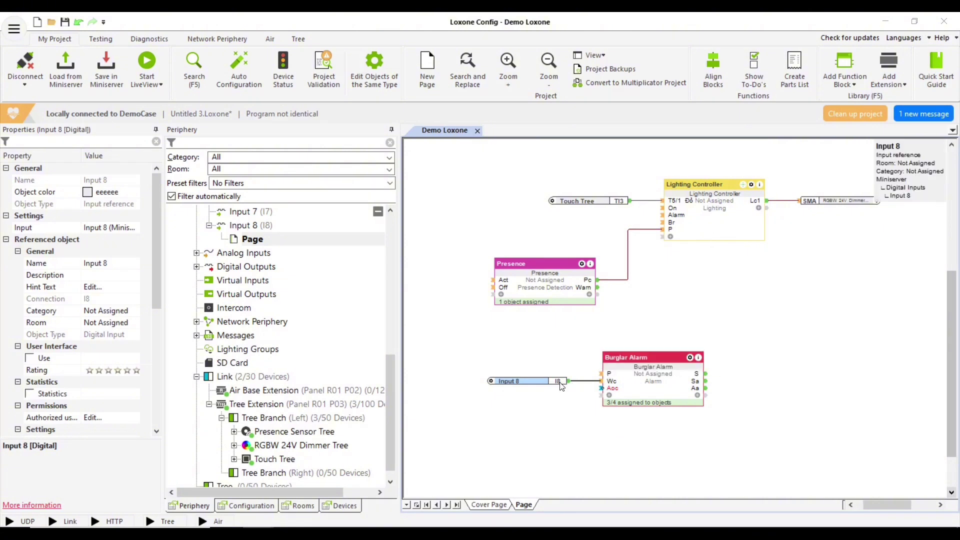
click(609, 382)
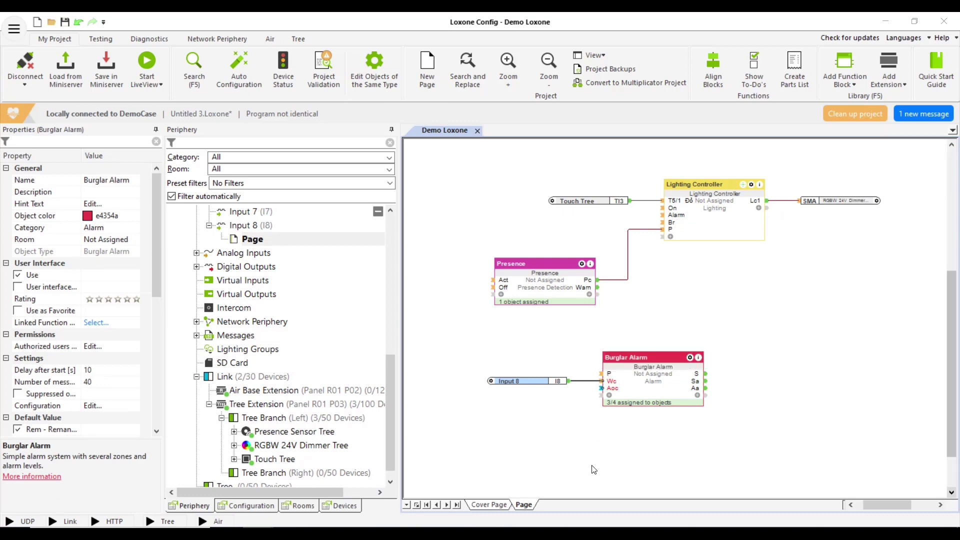
Place the Touch Tree's I2 (TI2) input on the page and open the Burglar Alarm's displayable connections
scroll(330, 449, down, 1)
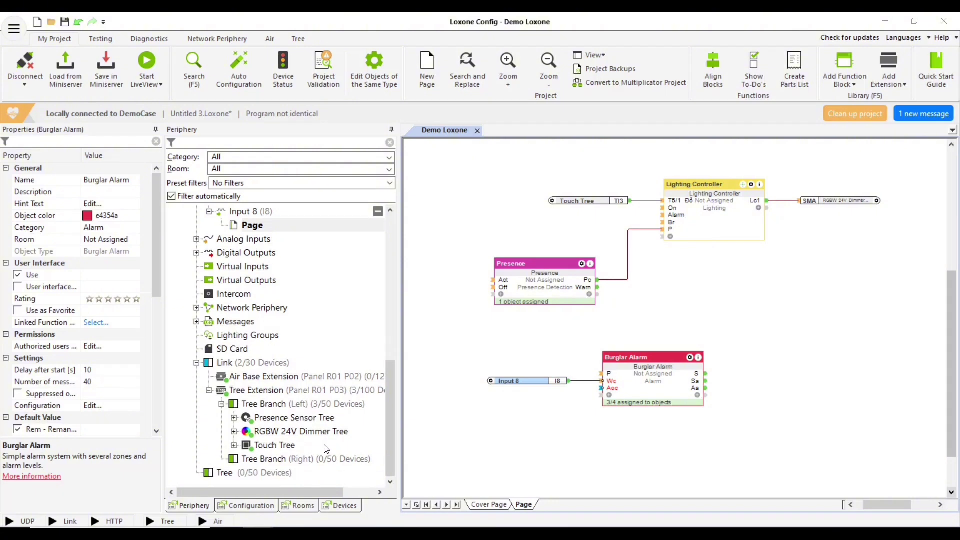
click(234, 445)
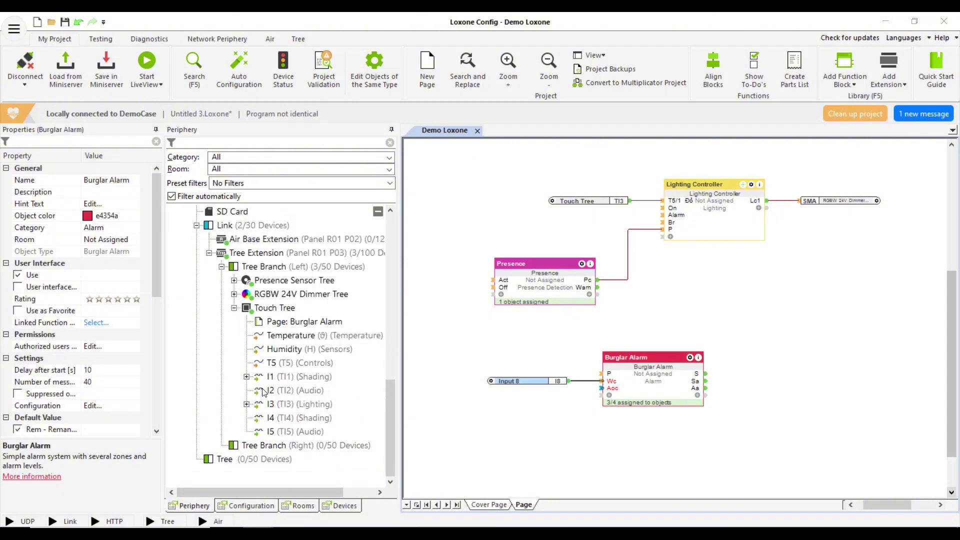
drag(263, 391, 539, 409)
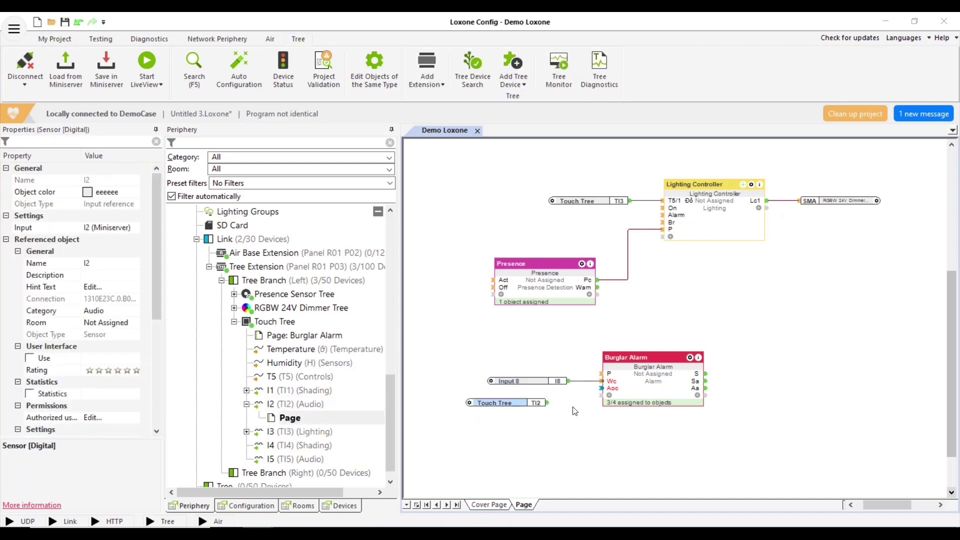
click(610, 394)
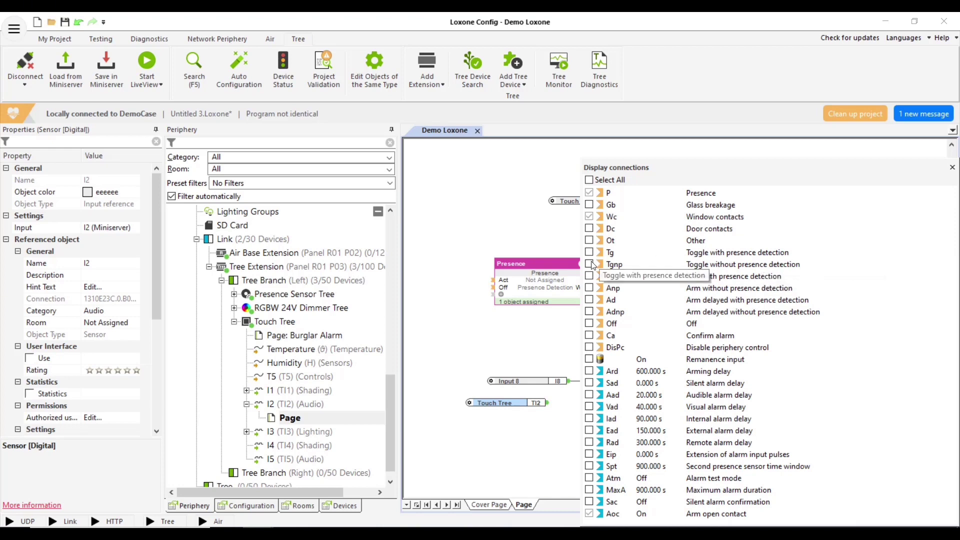
Show the Burglar Alarm's Tgnp input, wire TI2 to it, and move TI2 under Input 8
click(589, 264)
click(542, 333)
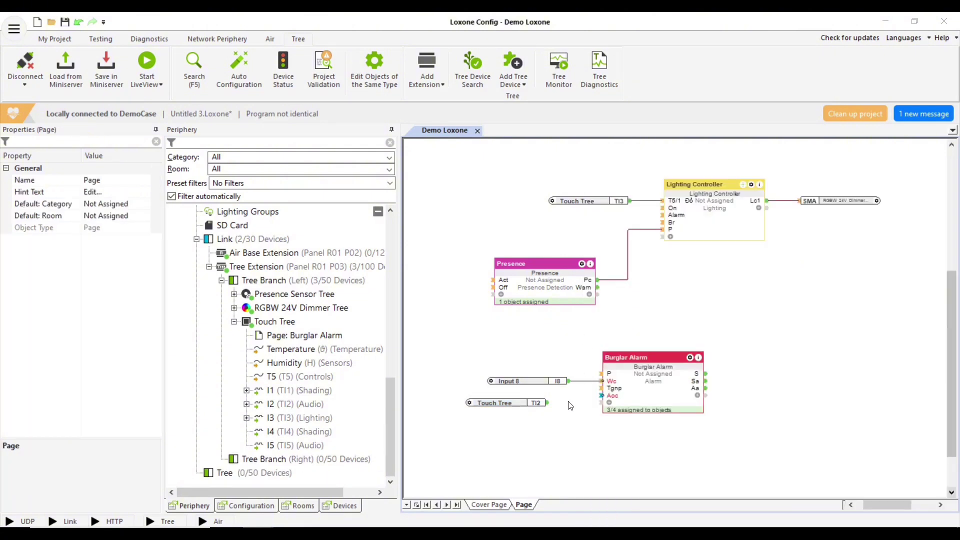
click(600, 389)
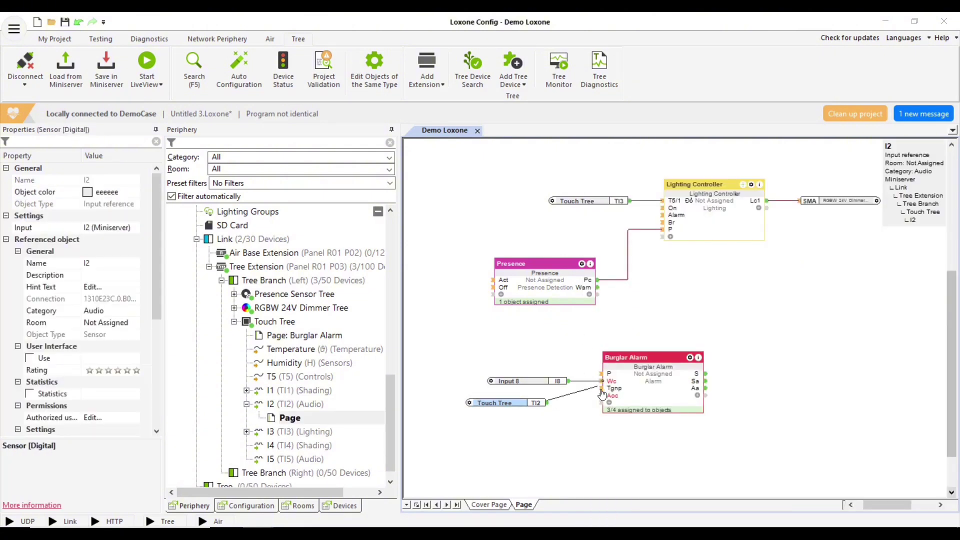
click(594, 420)
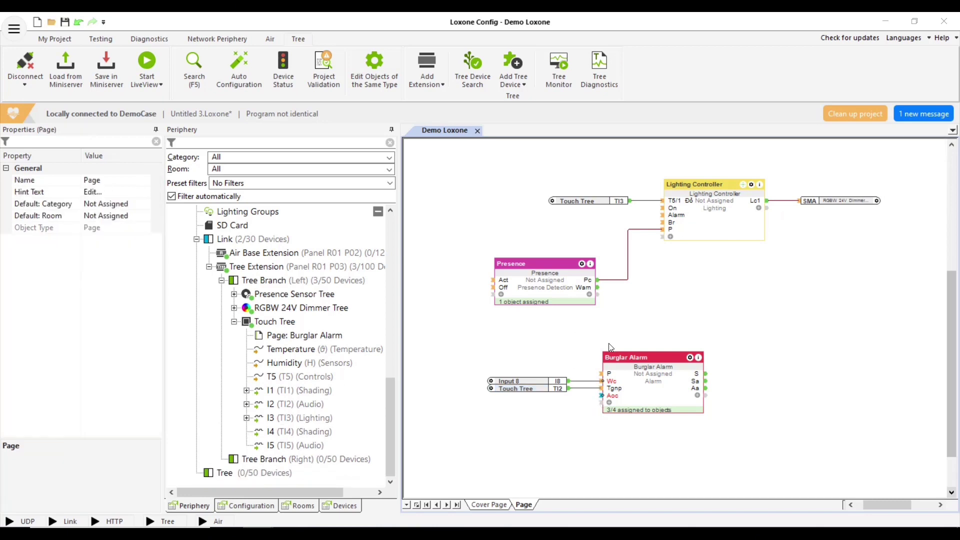
click(616, 370)
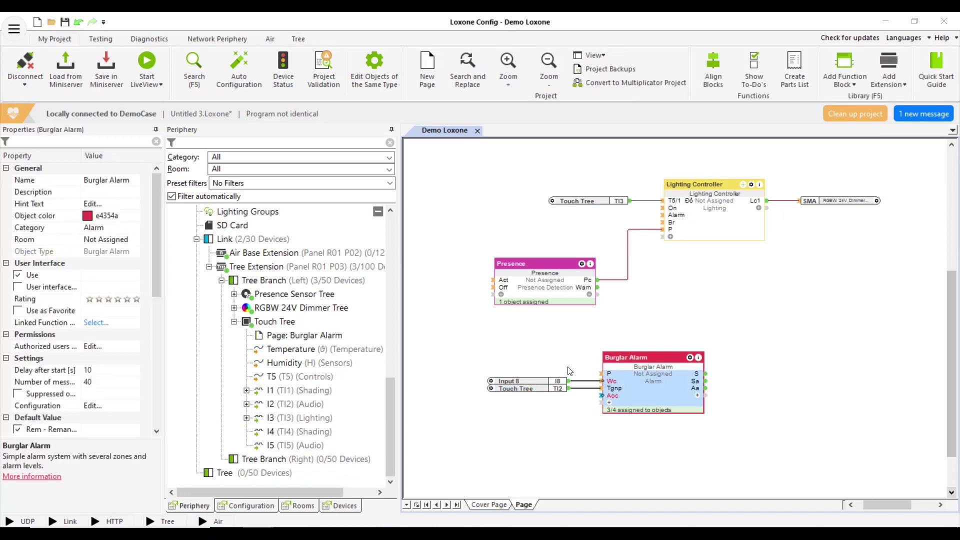
Set the Burglar Alarm's alarm delays to 5 s and save the program to the Miniserver
scroll(102, 381, down, 3)
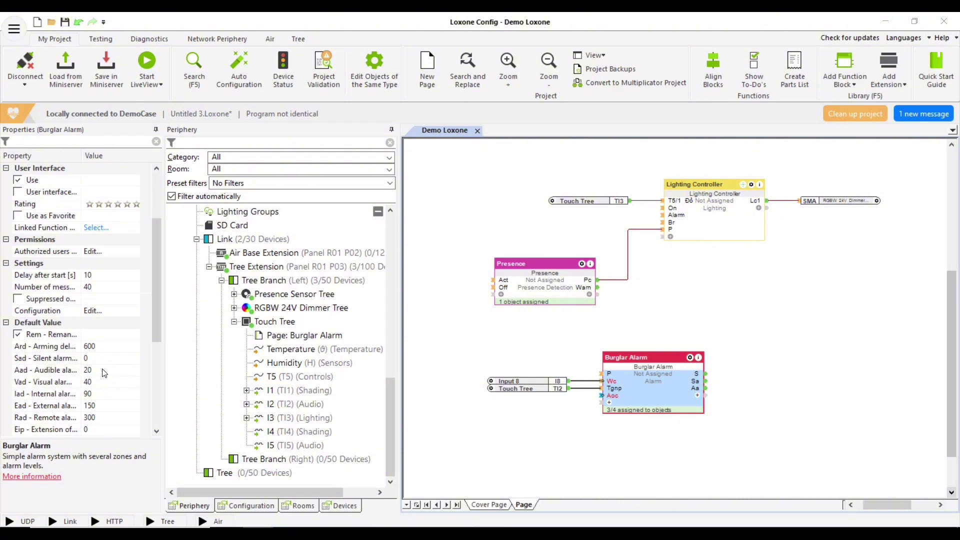
click(124, 375)
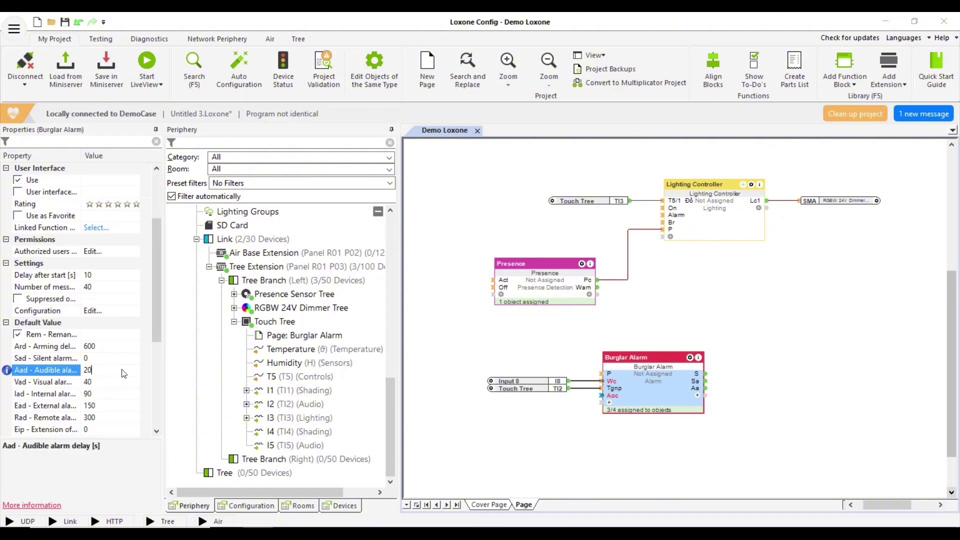
key(BackSpace)
key(BackSpace)
text(5)
click(118, 385)
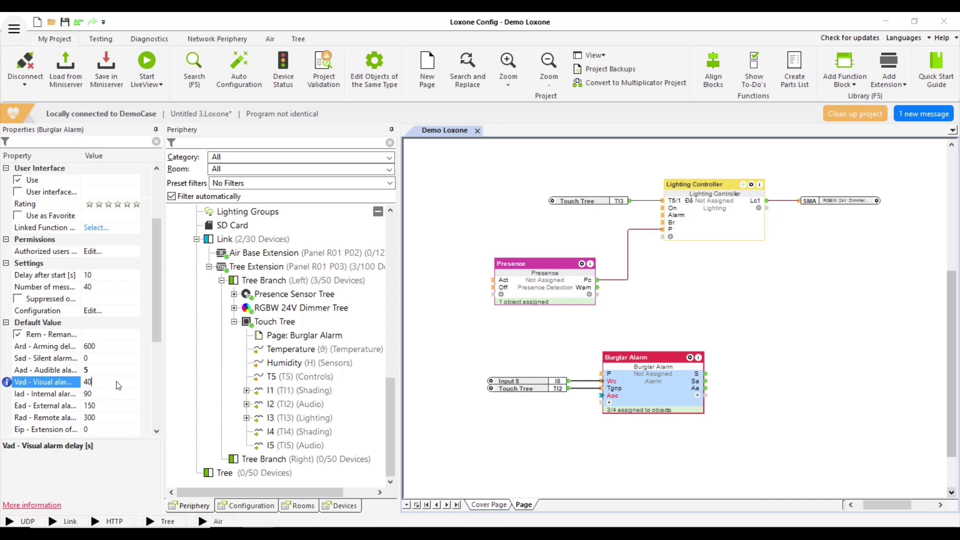
key(BackSpace)
key(BackSpace)
click(453, 356)
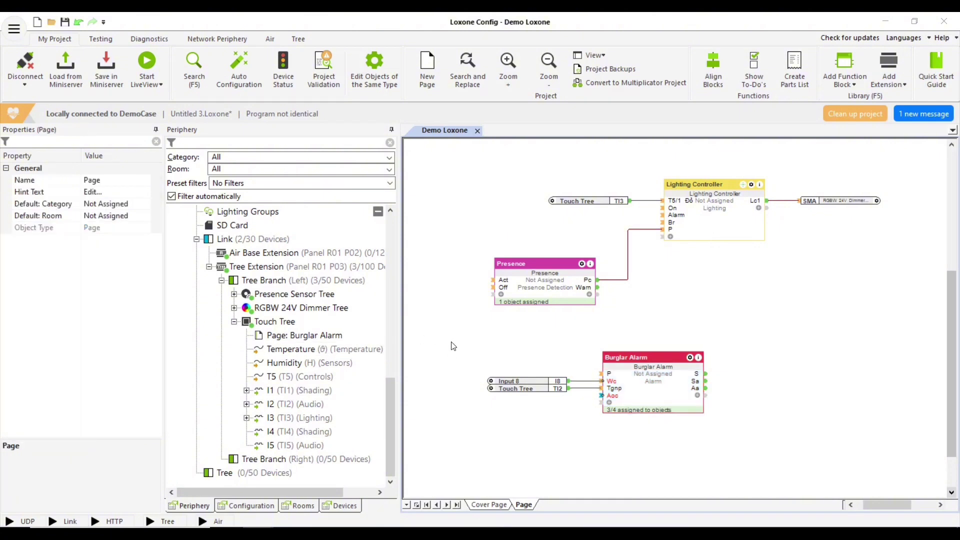
click(103, 72)
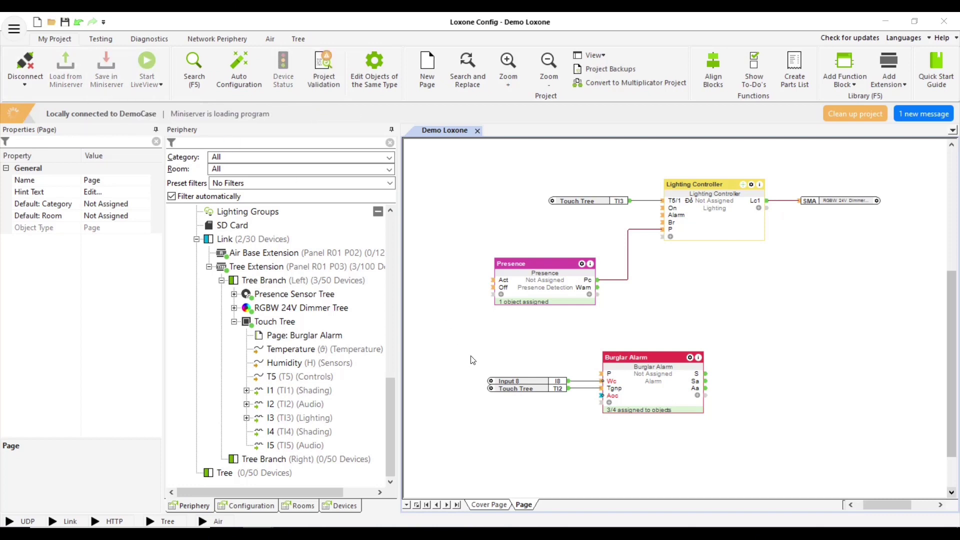